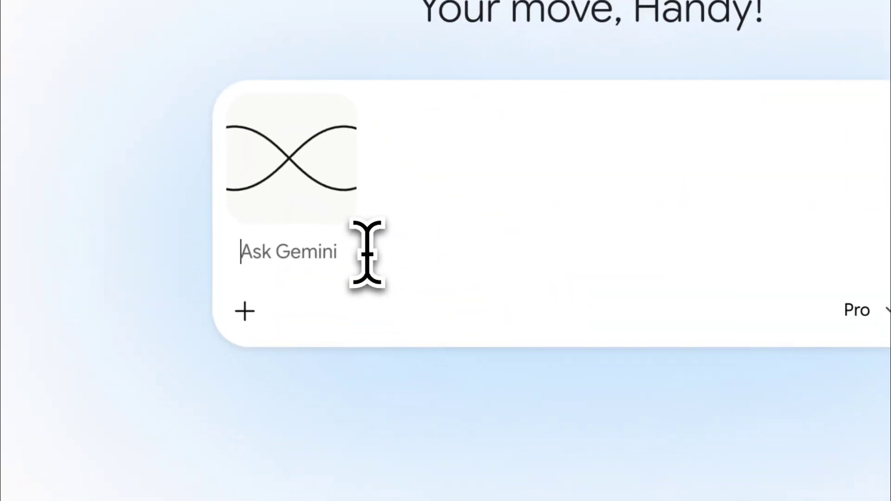
- Ask Gemini to turn the reference image into a smooth infinity logo: one crossing, unbroken path with circle-like sides, Figma-editable, as downloadable SVG
text(请参考图片，帮生成一个无限循环的LOGO，纯路径，单条路径，路径要是闭合的，左右两边像一个圆，然后没有断开的地方，可直接在figma中编辑的。整体非常的平滑，路径需要一从头到尾完全循环。)
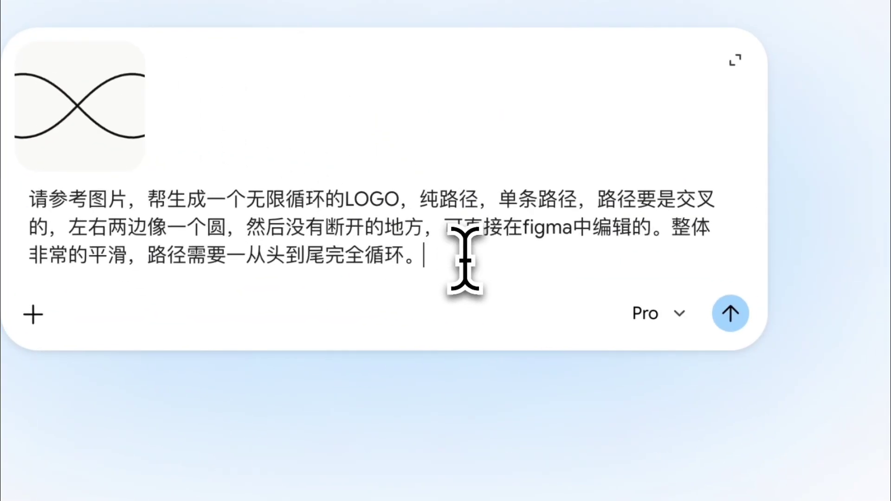
text(生成)
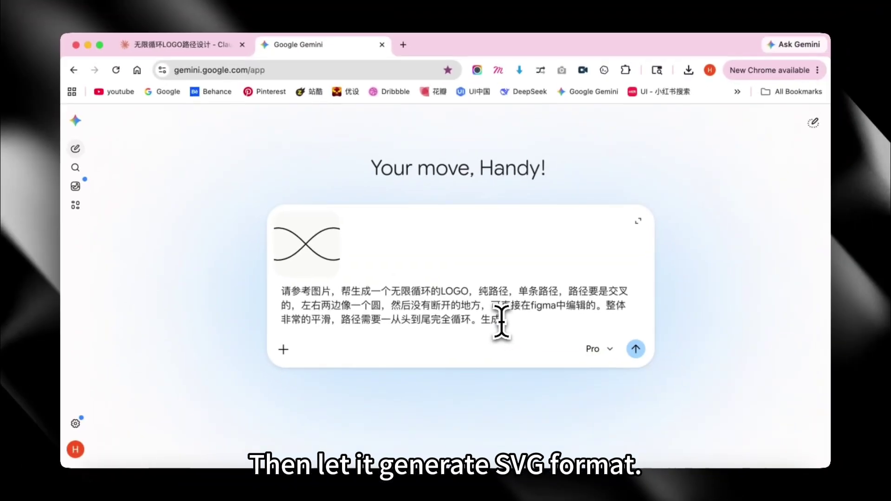
text(SVGst可以直接ghf)
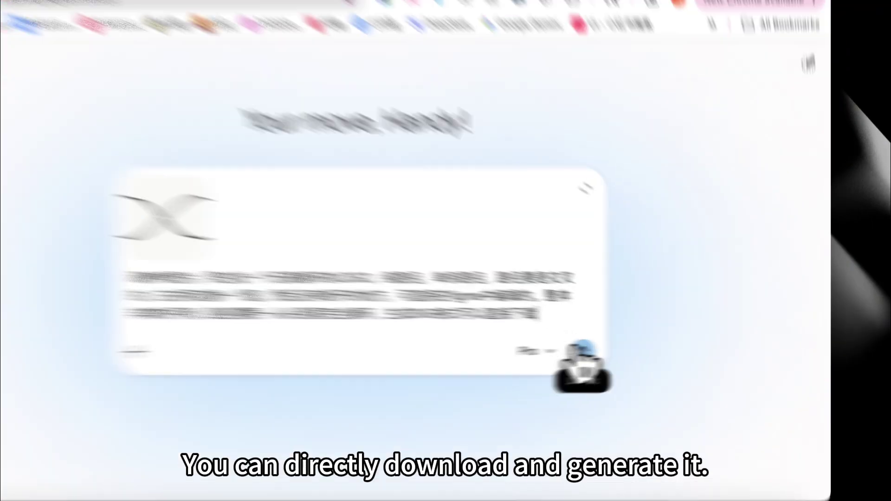
click(636, 349)
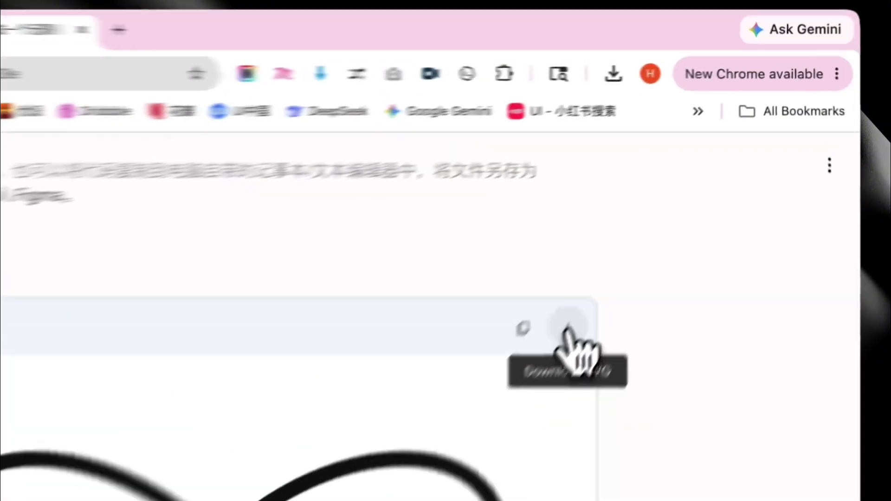
- Download the generated SVG, switch to Figma and place gemini-svg.svg from the downloads folder on the canvas
click(662, 217)
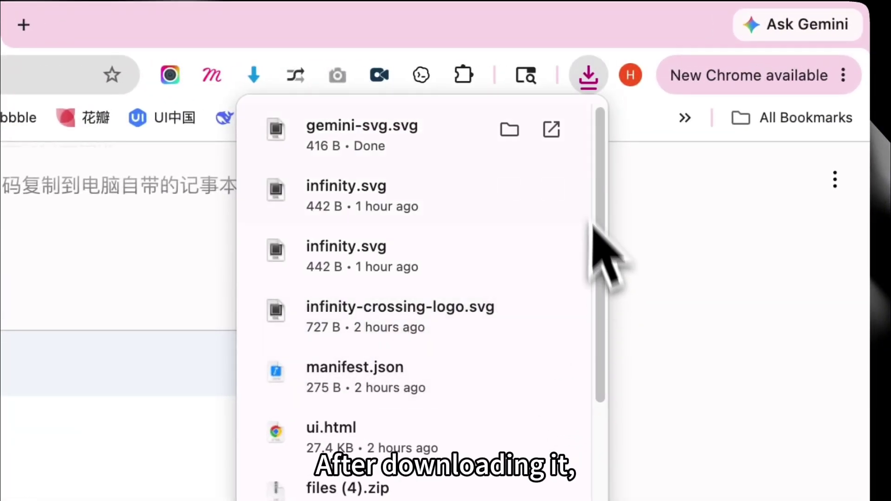
click(510, 130)
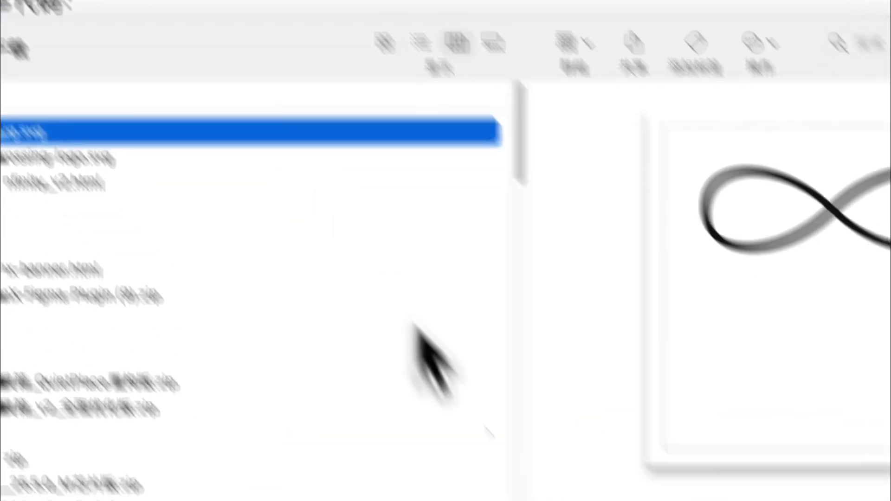
click(399, 482)
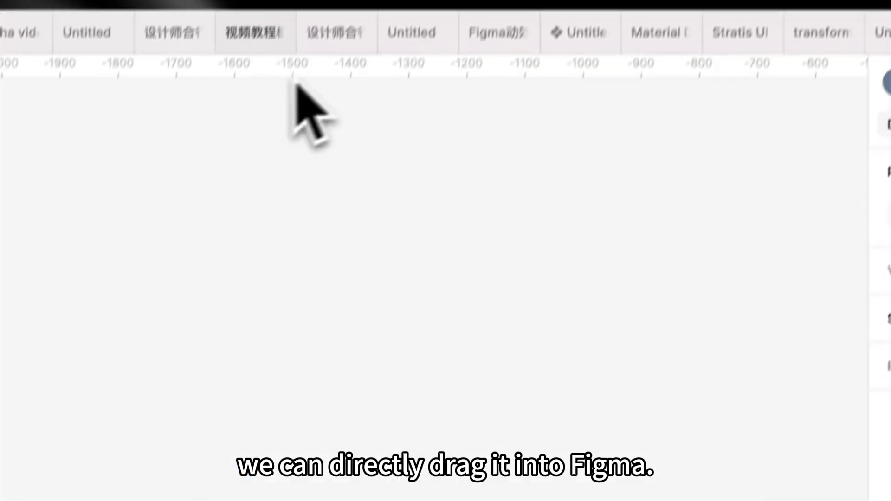
drag(778, 43, 801, 384)
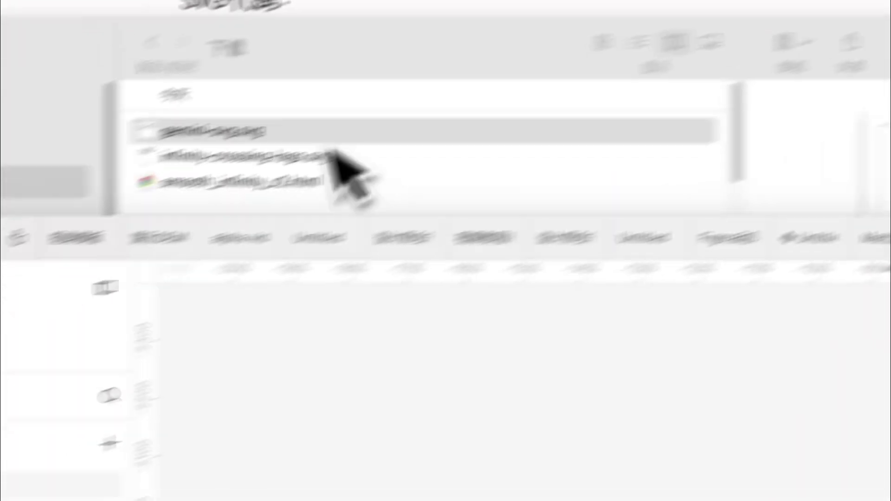
drag(232, 132, 401, 437)
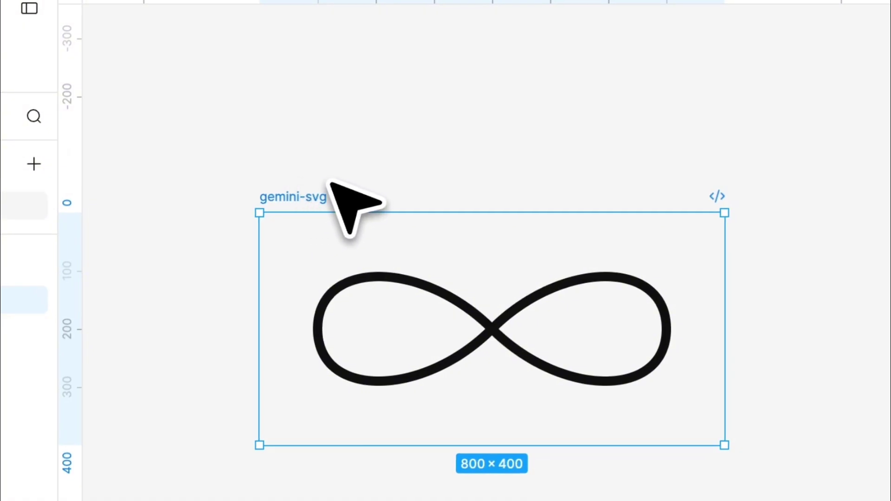
- Set the imported gemini-svg 1 frame's fill to dark navy 0F0C20
drag(739, 142, 380, 321)
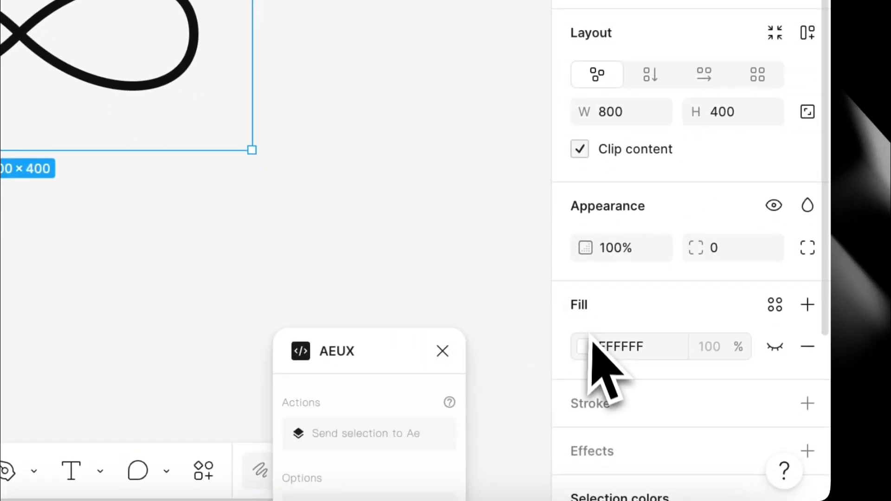
click(586, 347)
click(470, 304)
click(443, 248)
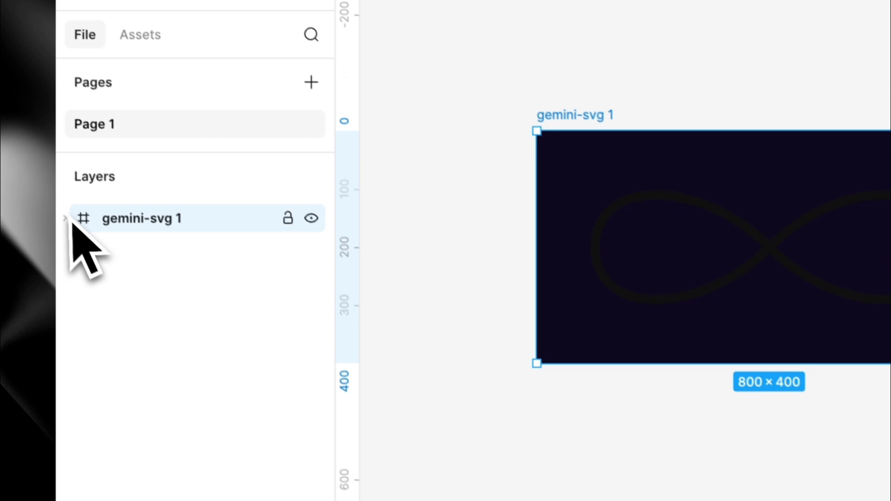
- Select the Vector layer inside the gemini-svg 1 frame and set its stroke colour to white, FFFFFF
click(69, 218)
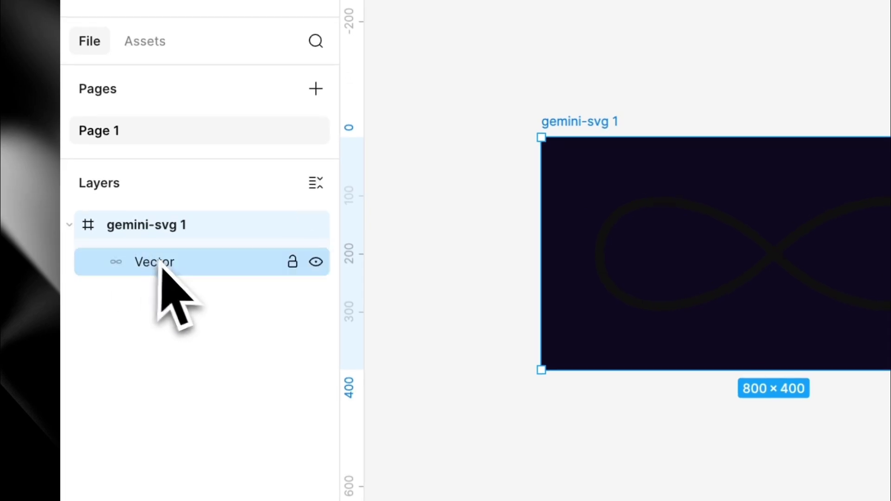
click(159, 263)
click(605, 373)
- Scale the infinity vector proportionally from its centre to 228 × 68.4
key(k)
click(612, 278)
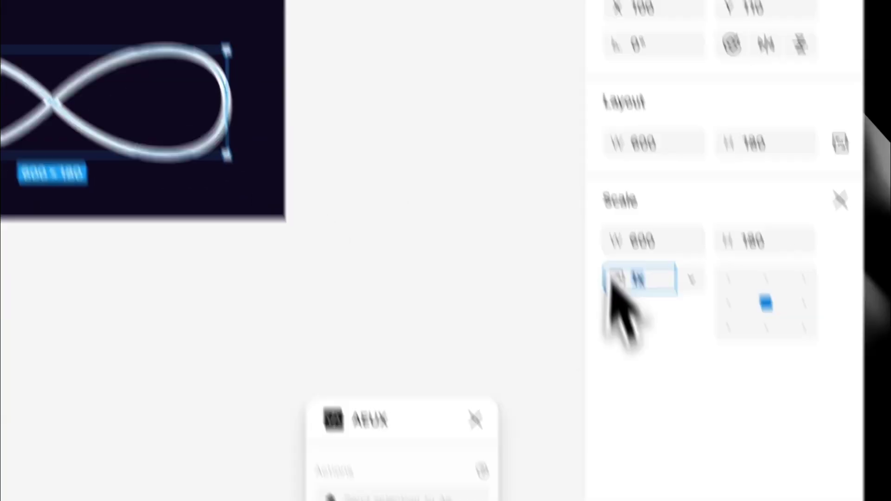
drag(616, 240, 9, 239)
key(v)
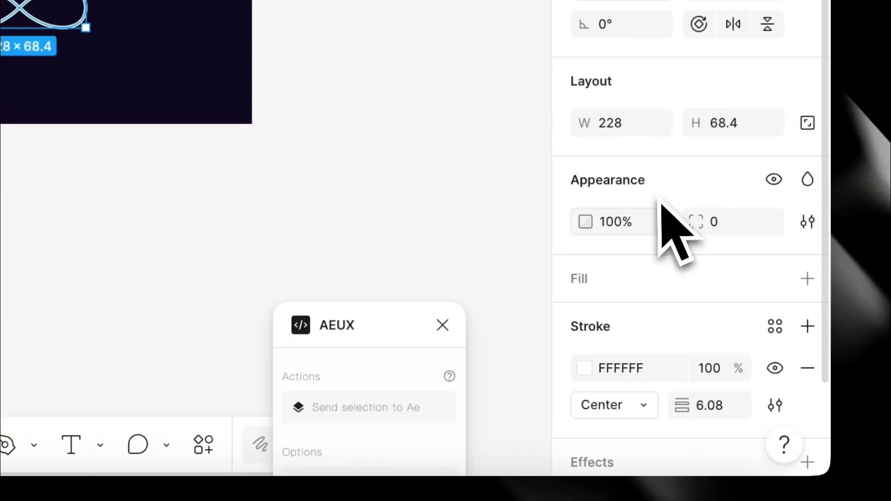
click(371, 290)
- Switch to After Effects and create a new project without saving the changes to 无限循环.aep
click(132, 199)
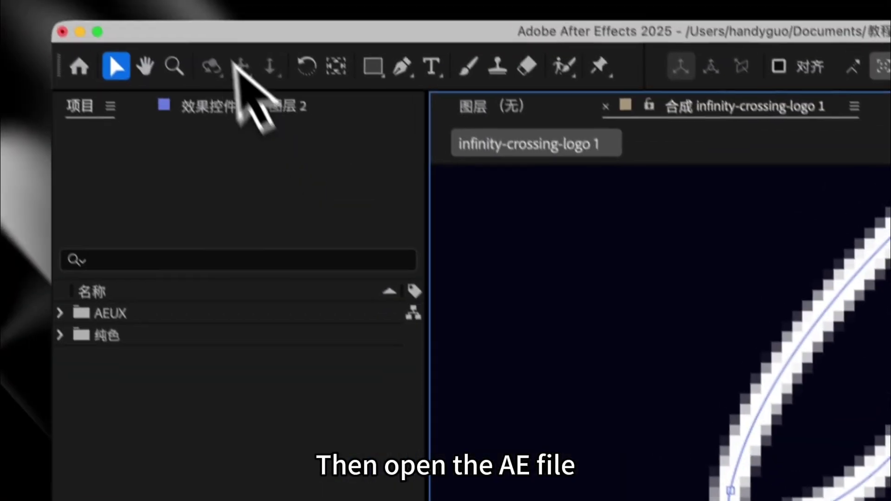
click(278, 19)
mouse_move(290, 47)
click(534, 53)
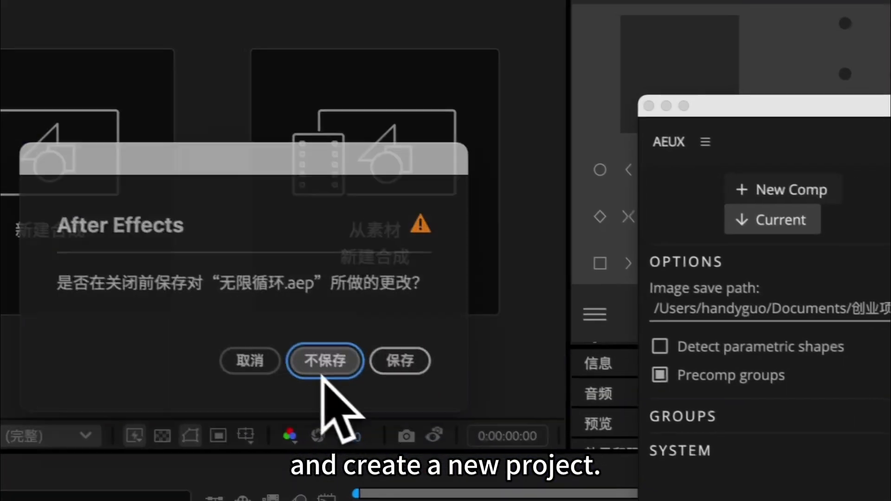
click(325, 360)
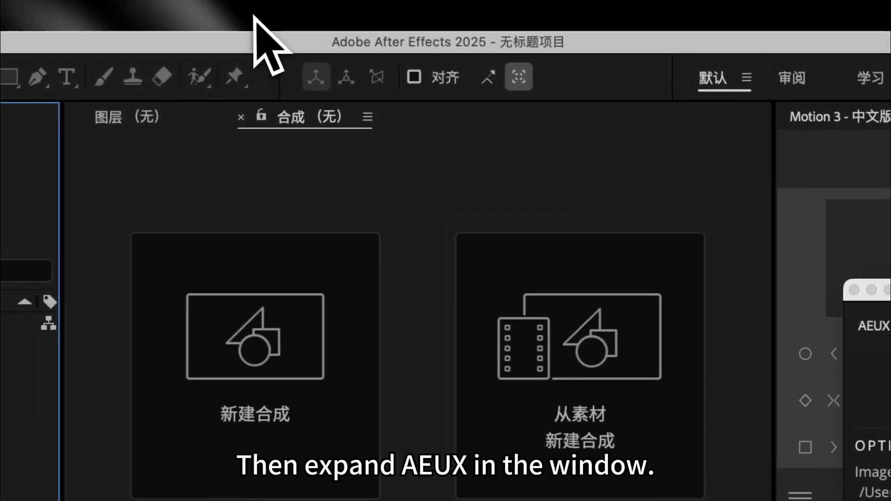
- Open the AEUX extension in After Effects and set the comp size multiplier to 1x
click(255, 16)
mouse_move(471, 159)
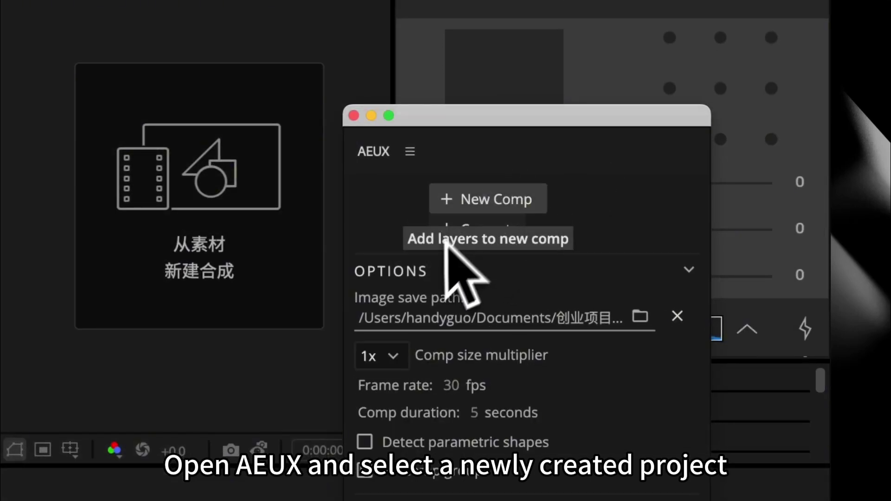
click(392, 358)
click(394, 382)
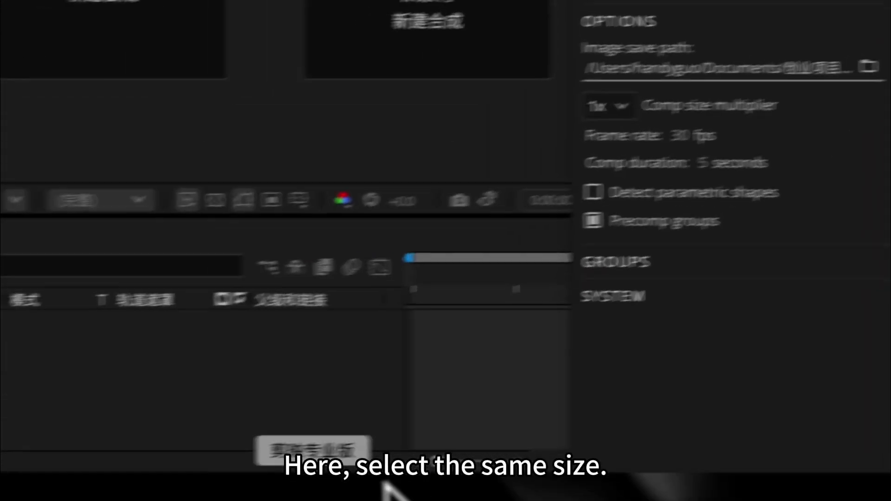
- Switch back to Figma, run the AEUX development plugin on the gemini-svg 1 frame and send the selection to After Effects
click(197, 493)
click(478, 269)
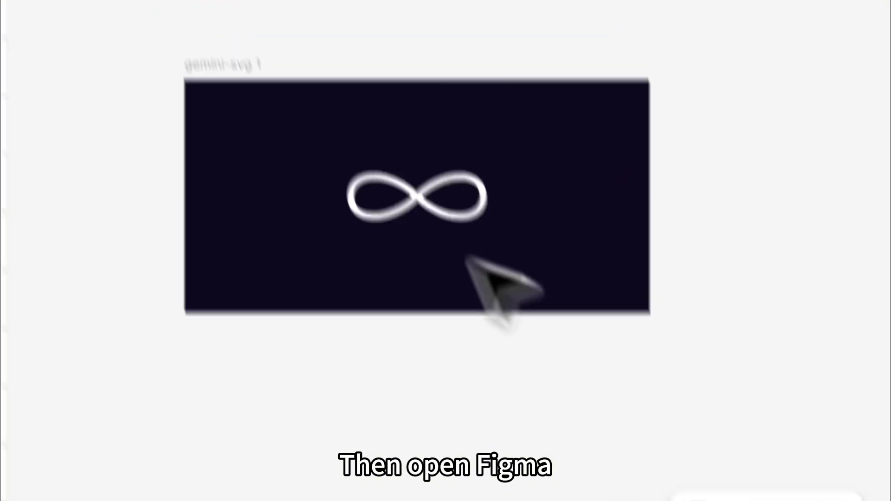
click(230, 63)
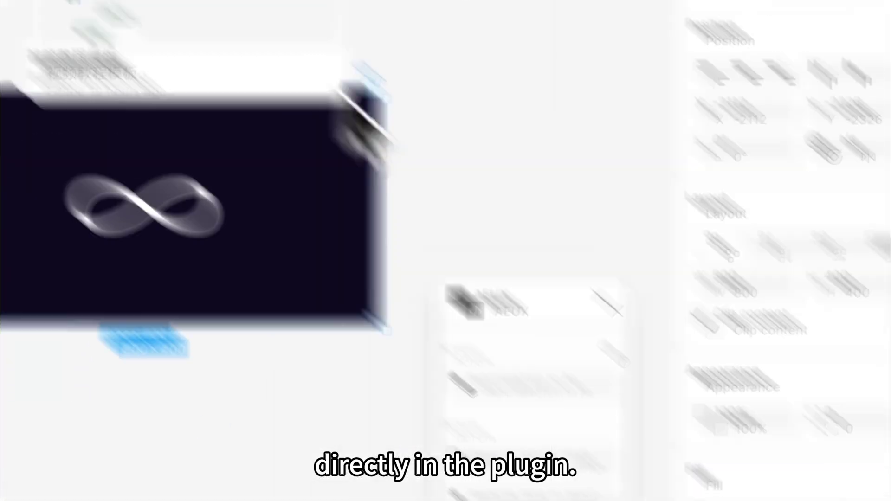
click(354, 16)
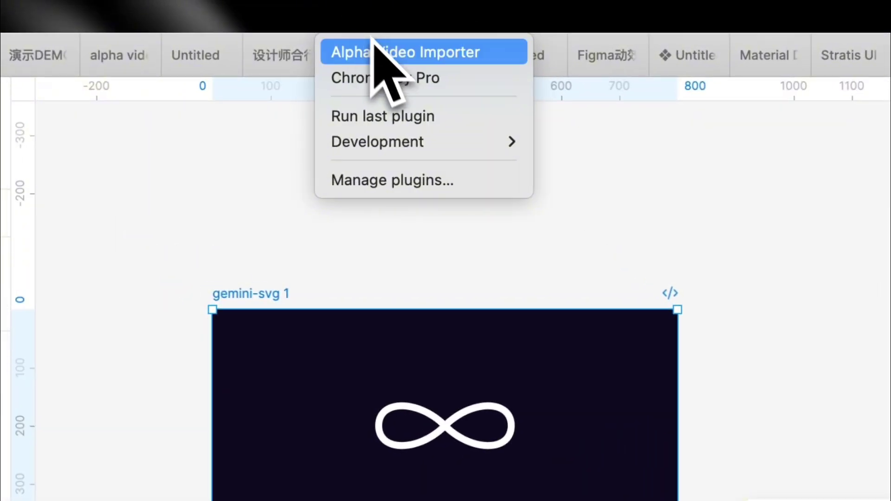
mouse_move(424, 141)
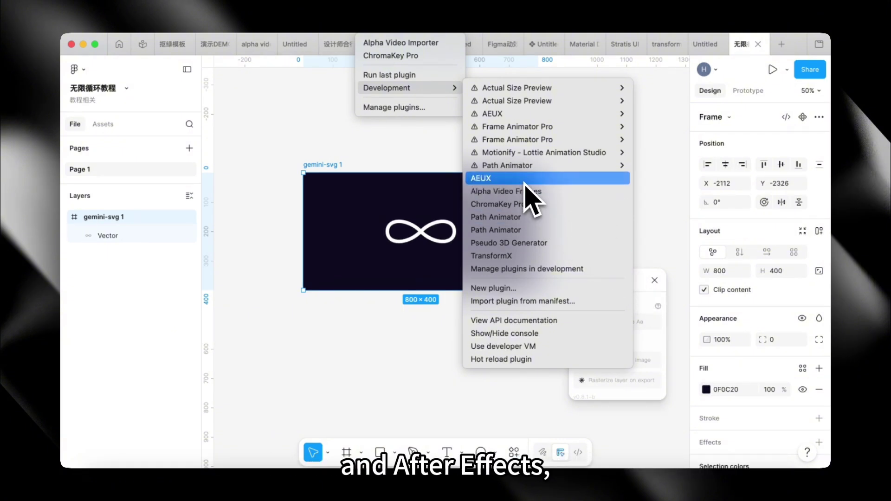
click(645, 280)
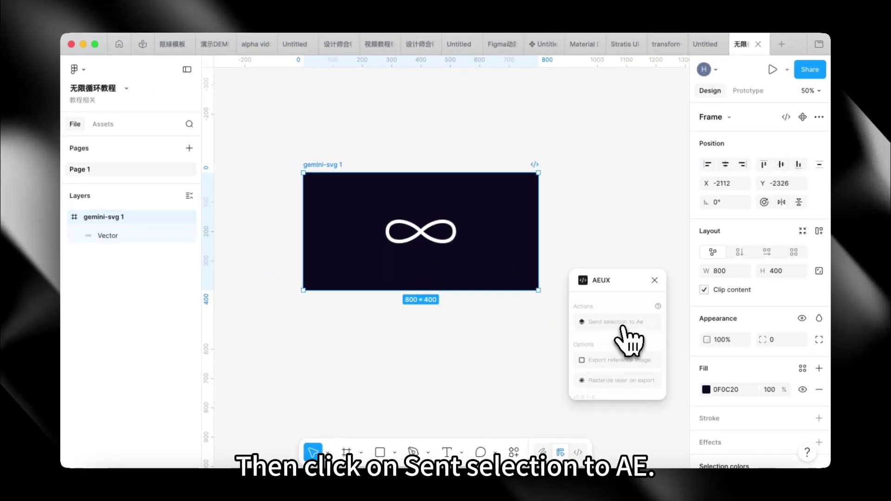
click(623, 325)
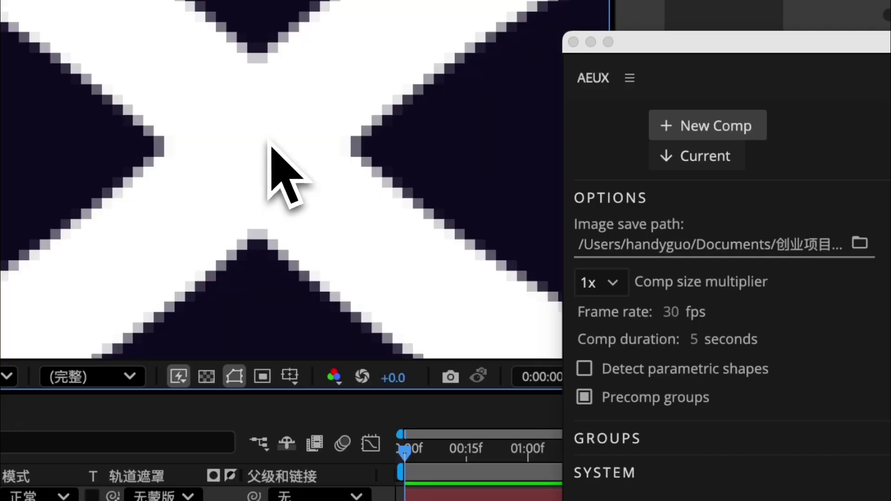
- Expand the Vector shape layer's contents down to Path 1 and select its path for editing
scroll(269, 156, down, 10)
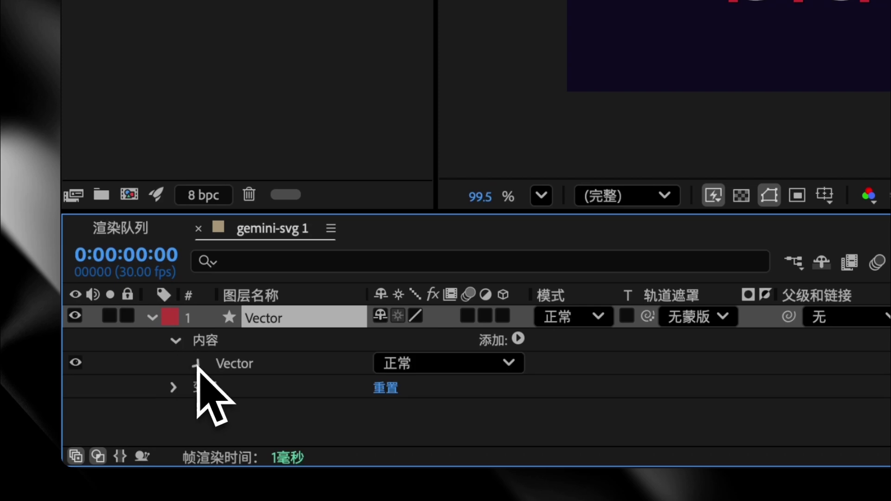
click(224, 388)
click(318, 416)
scroll(533, 180, up, 5)
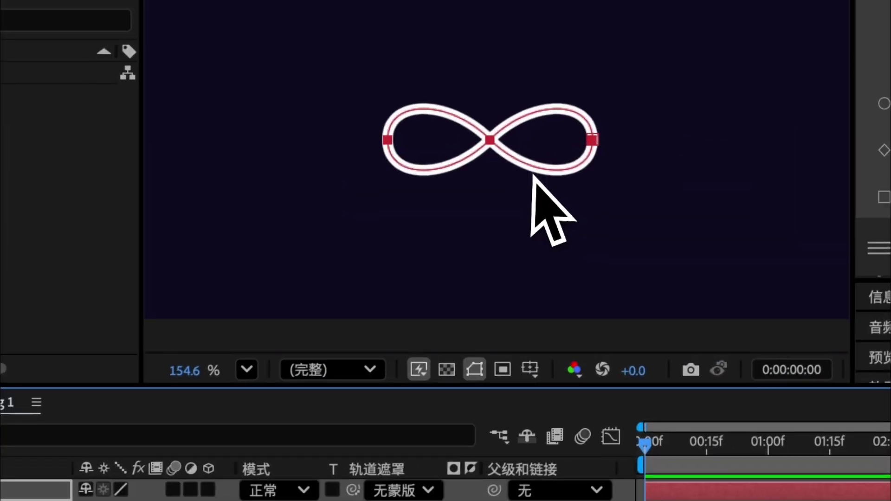
scroll(516, 129, up, 3)
- Try to reshape the infinity path by moving its vertices in the composition view
drag(711, 133, 650, 55)
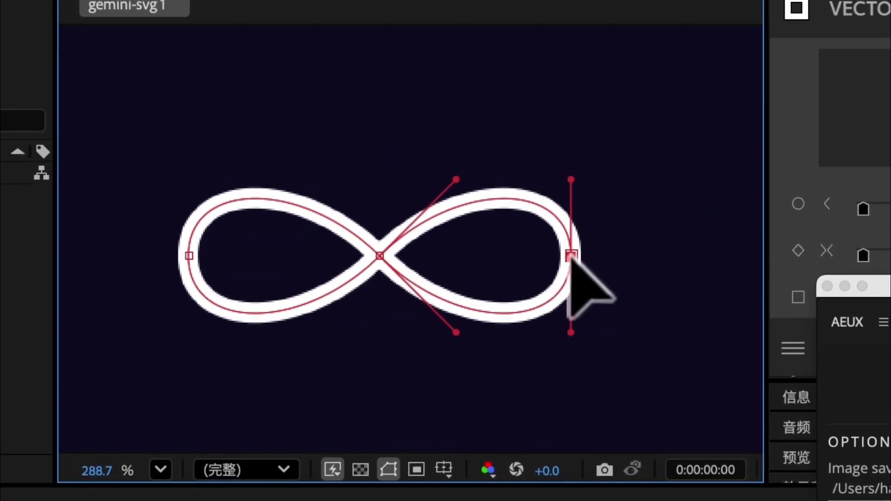
drag(379, 255, 270, 323)
drag(189, 255, 109, 379)
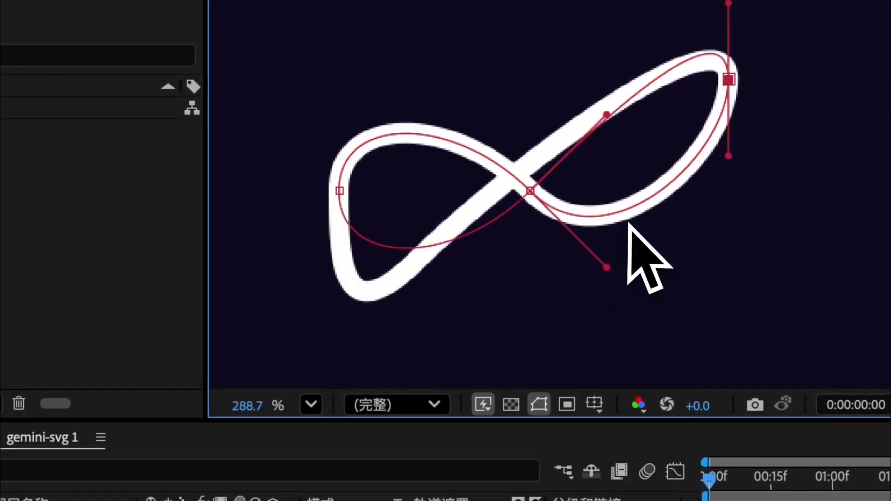
- Select the Vector layer's path and add vertices close to its centre crossing with the Add Vertex tool
scroll(552, 218, up, 2)
scroll(551, 217, up, 6)
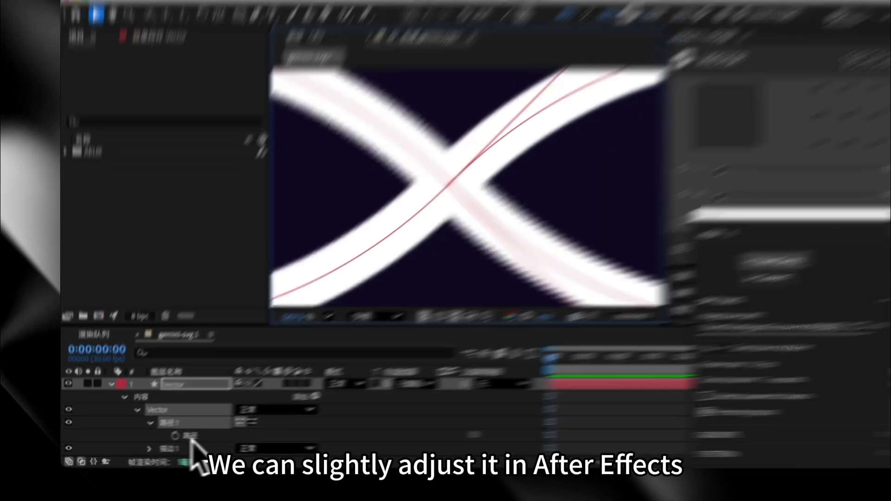
click(179, 439)
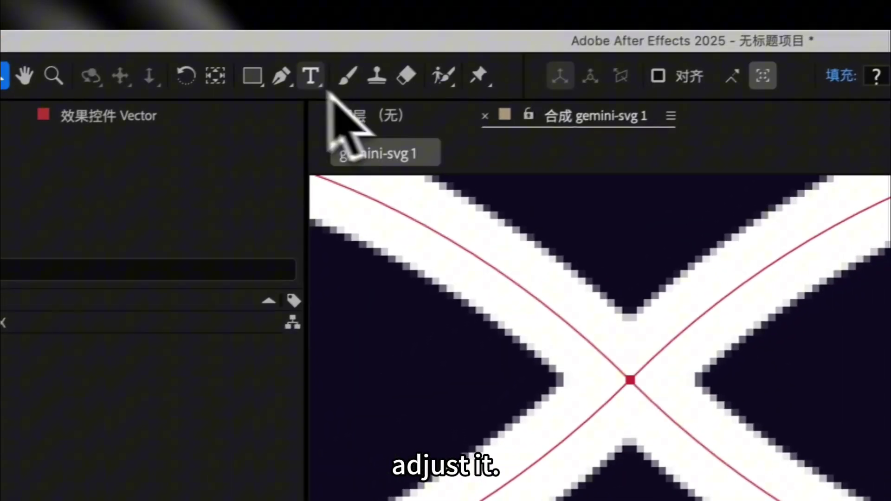
click(281, 75)
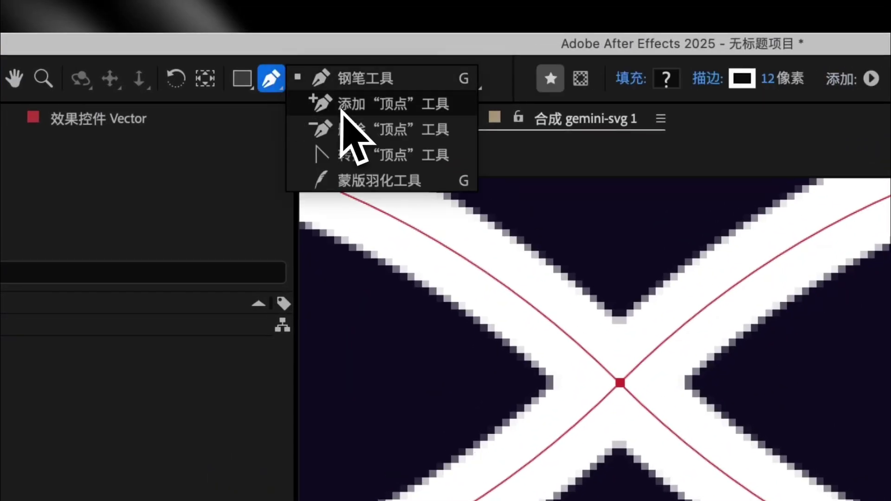
click(343, 108)
scroll(629, 398, up, 3)
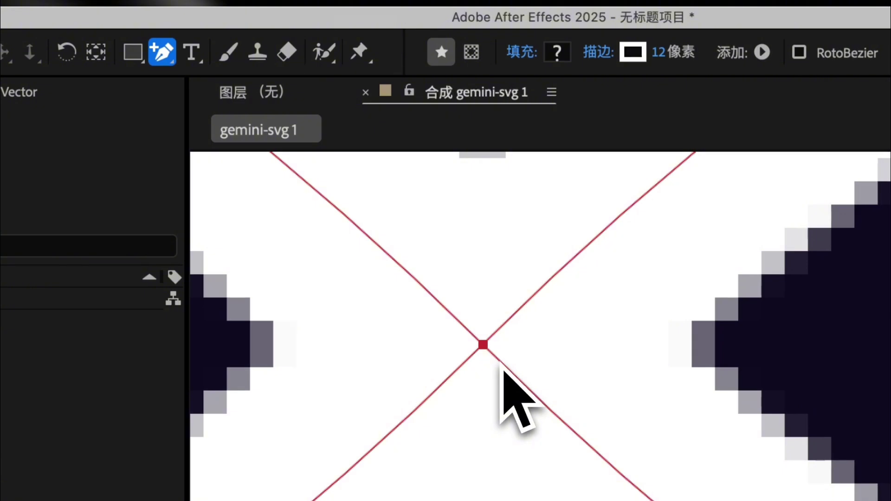
click(501, 361)
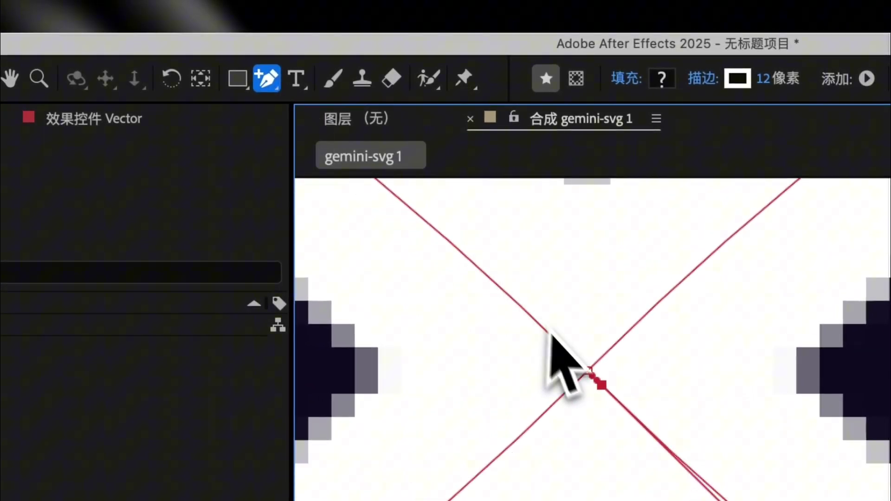
key(v)
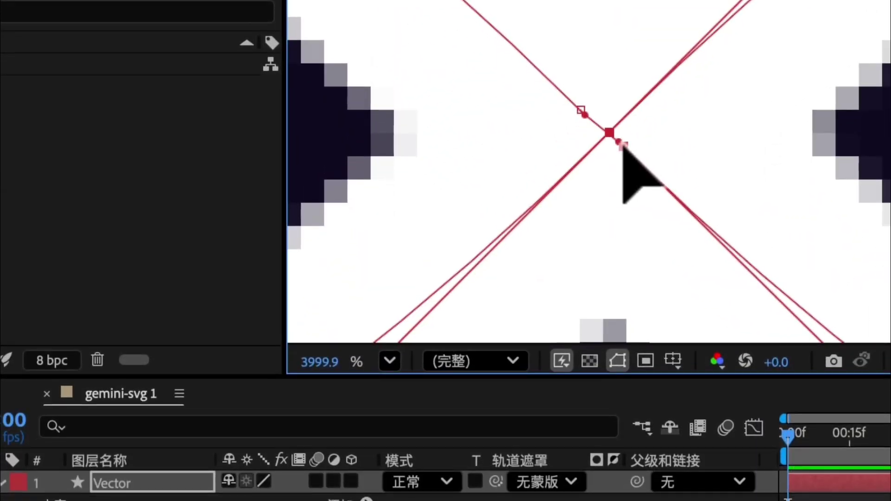
- Undo the last path edit, reselect the infinity path and nudge the vertices at its centre crossing slightly
key(super+z)
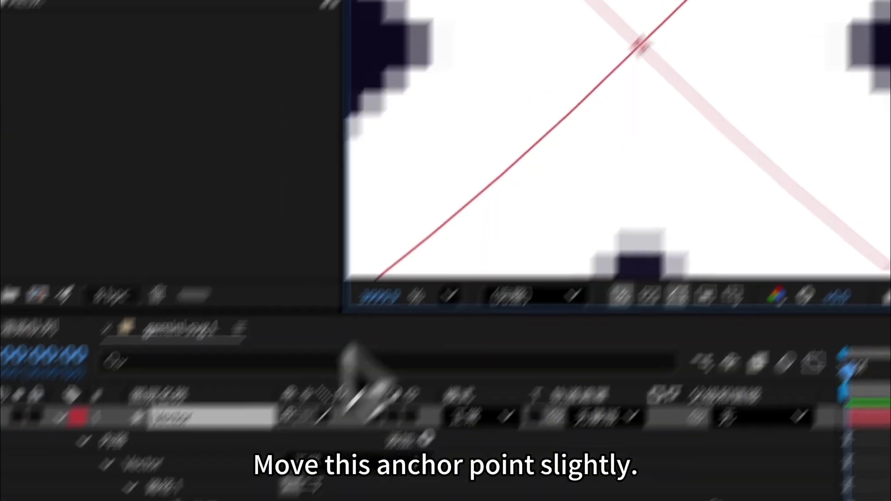
click(296, 408)
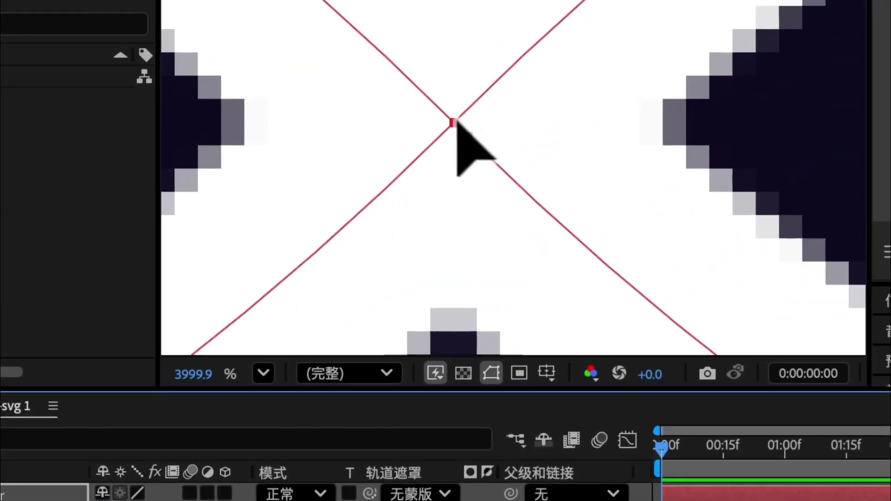
click(453, 121)
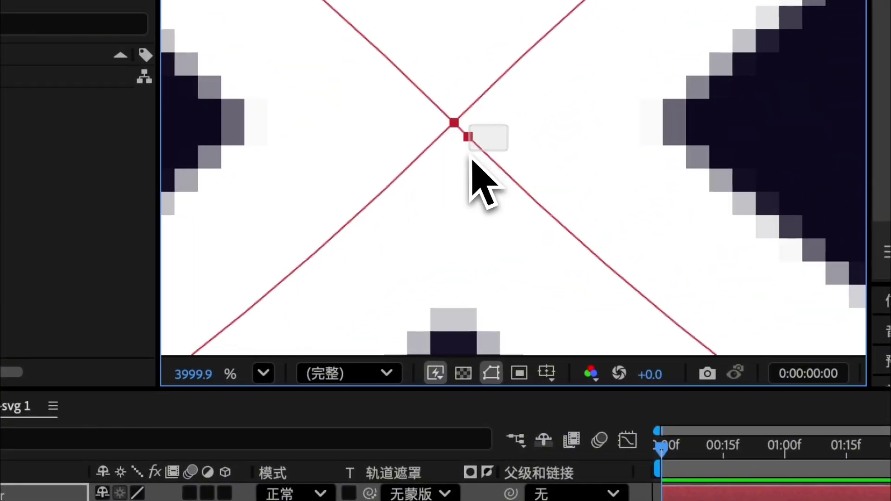
drag(454, 122, 445, 116)
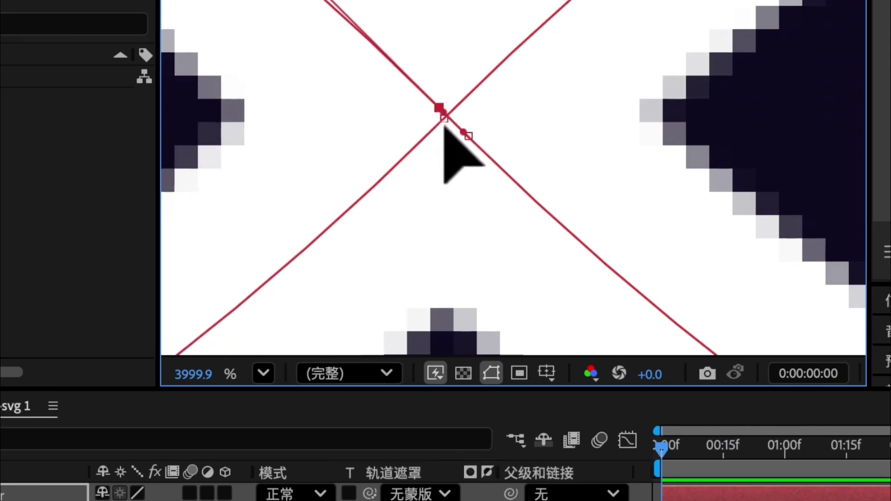
drag(443, 116, 450, 119)
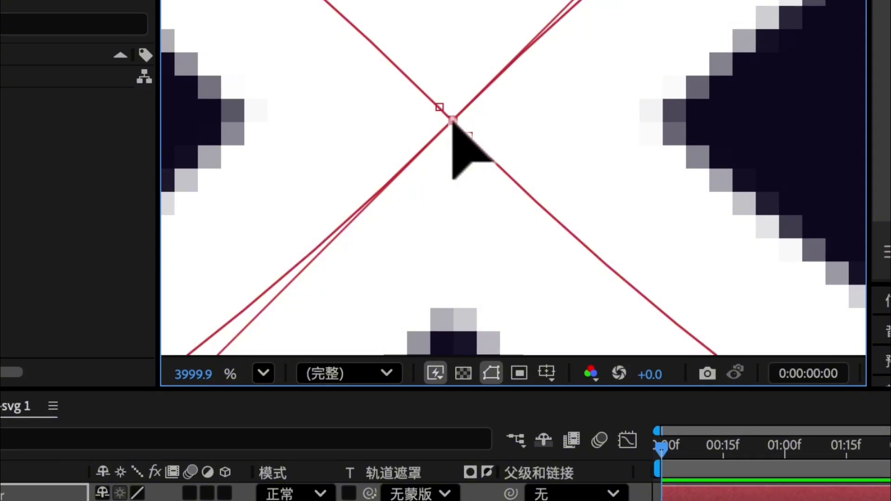
scroll(501, 161, down, 10)
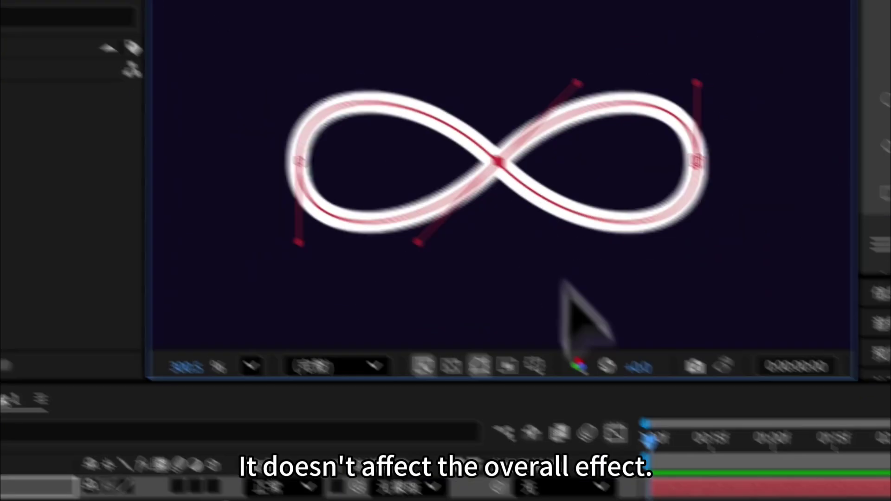
click(525, 406)
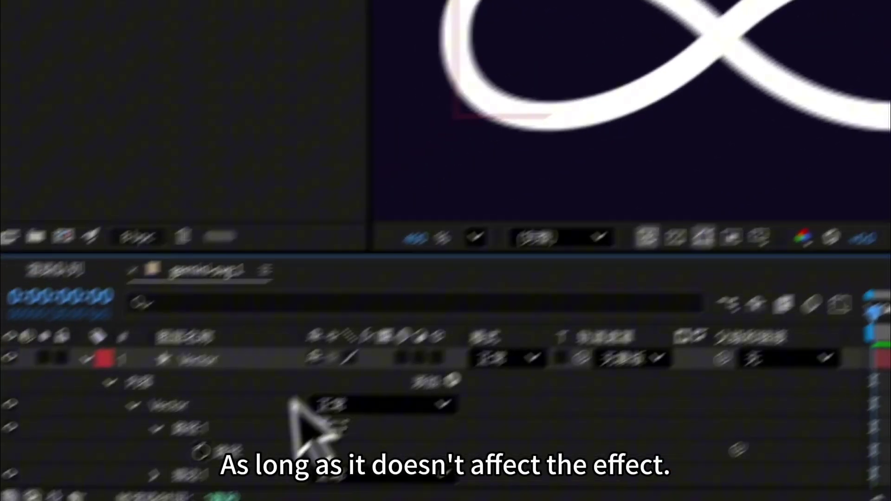
- Select the two added vertices beside the infinity path's centre crossing and turn off the path's Closed option
click(297, 411)
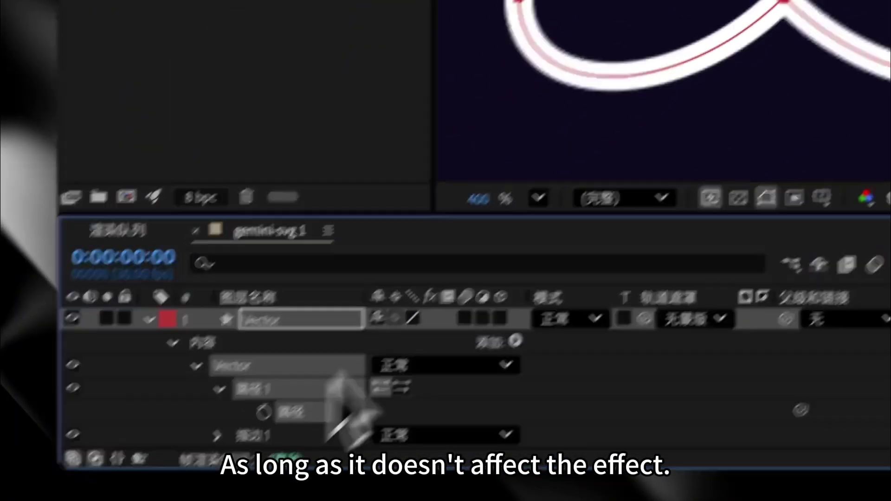
scroll(514, 105, up, 10)
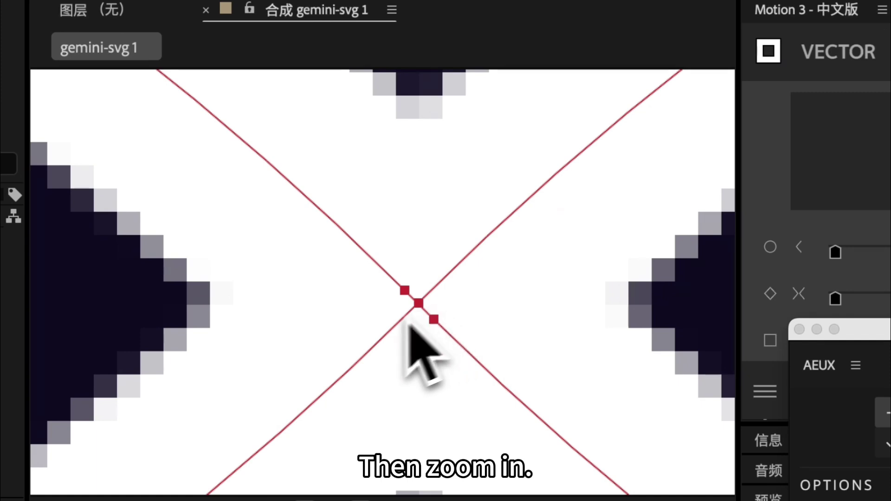
drag(455, 311, 406, 340)
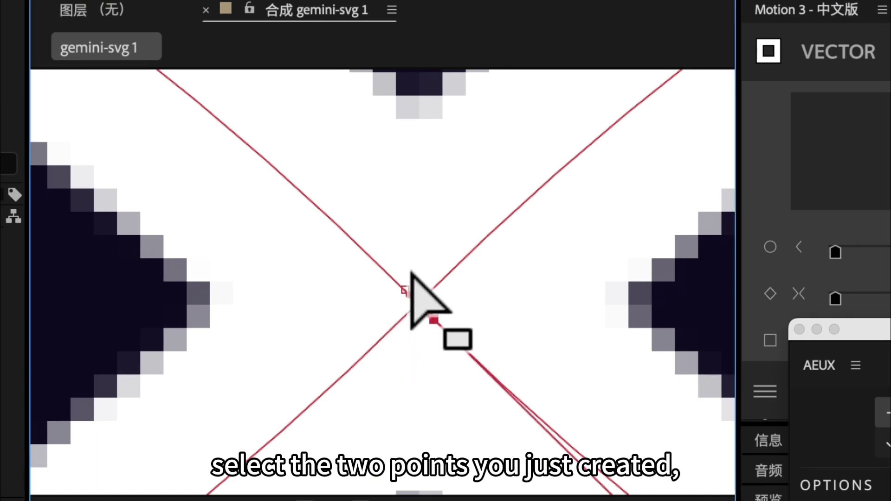
right_click(437, 325)
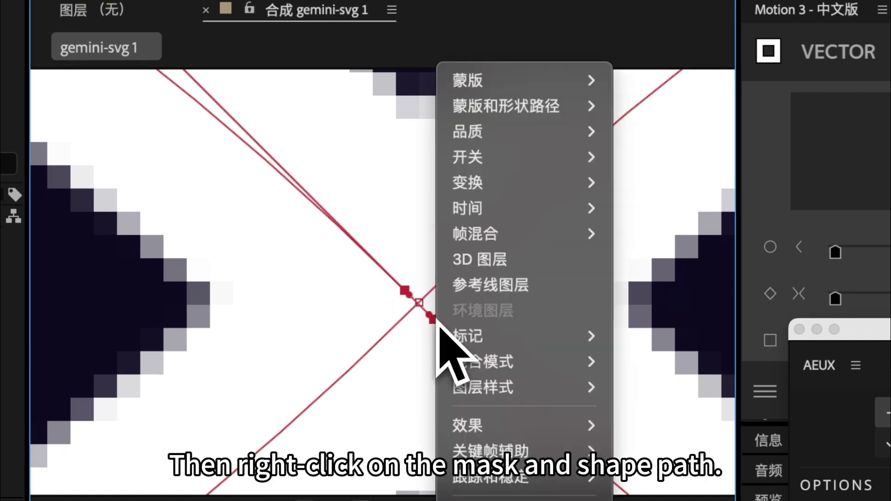
mouse_move(546, 106)
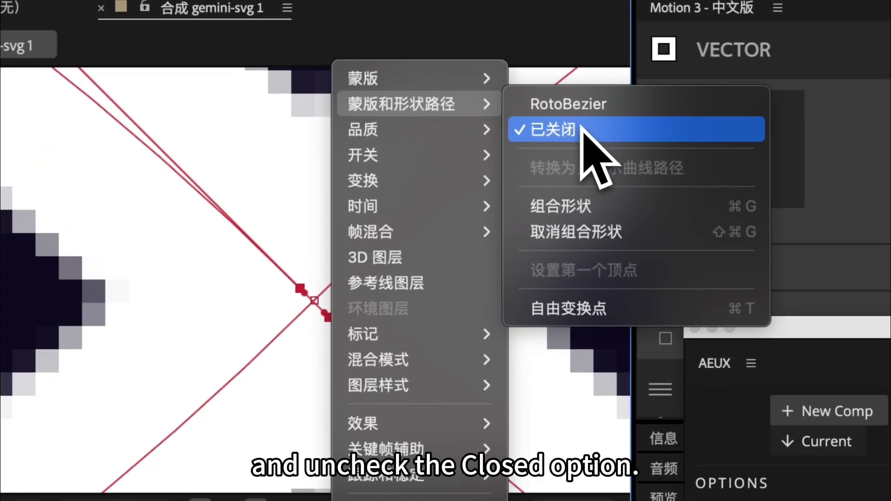
click(582, 131)
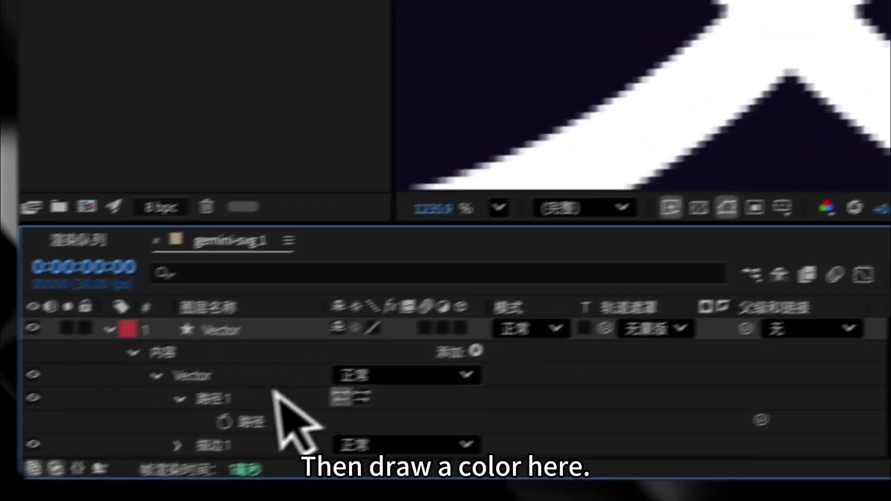
click(253, 416)
scroll(650, 20, down, 5)
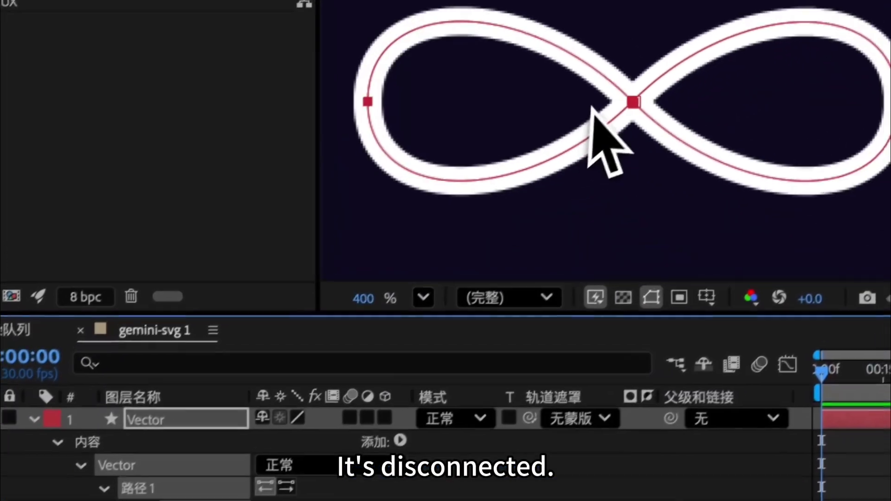
- Create a new solid layer in the gemini-svg 1 composition and set its colour to black
click(116, 373)
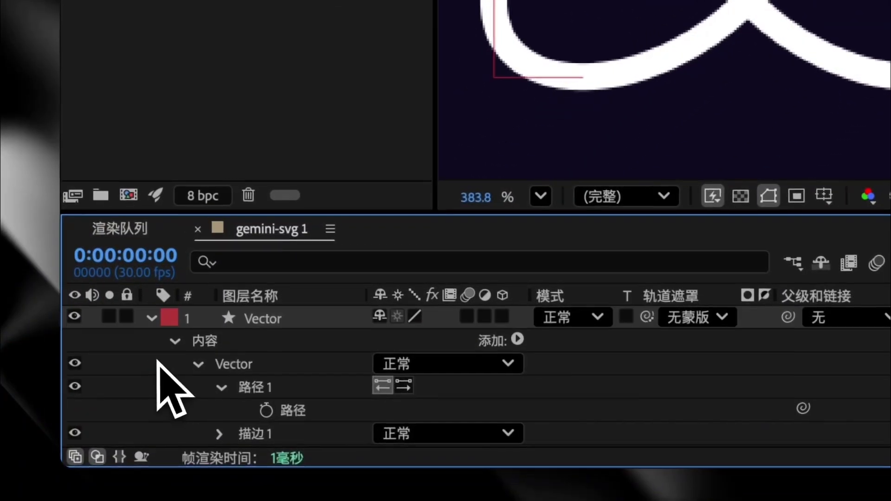
right_click(139, 349)
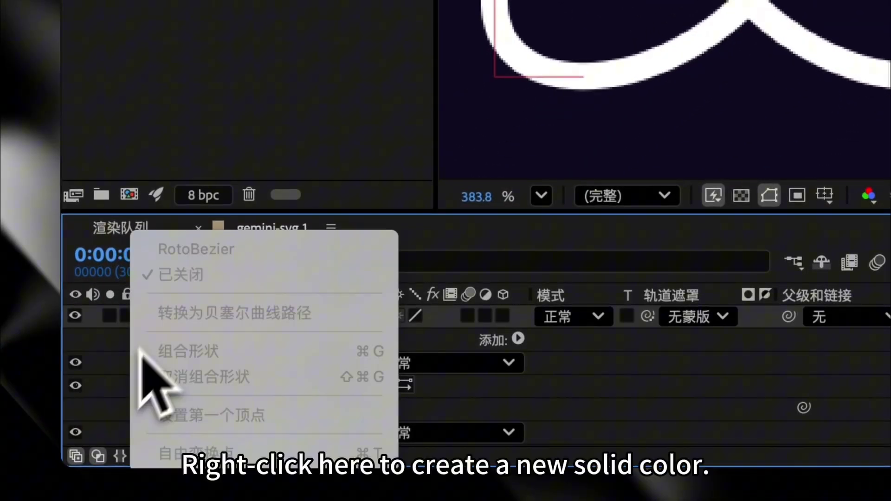
right_click(112, 346)
mouse_move(216, 185)
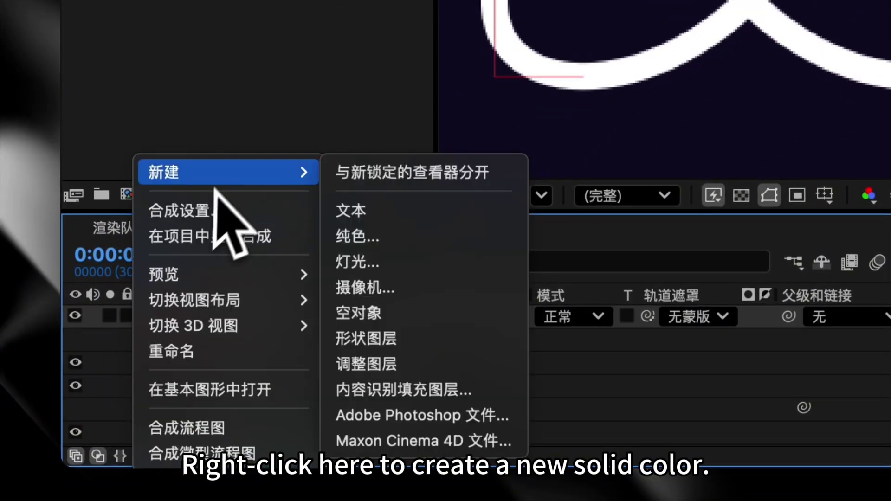
click(357, 236)
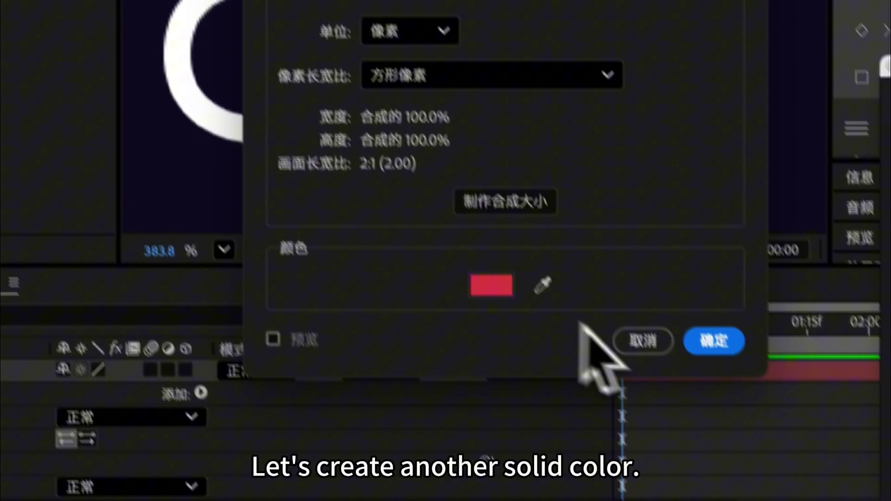
click(488, 262)
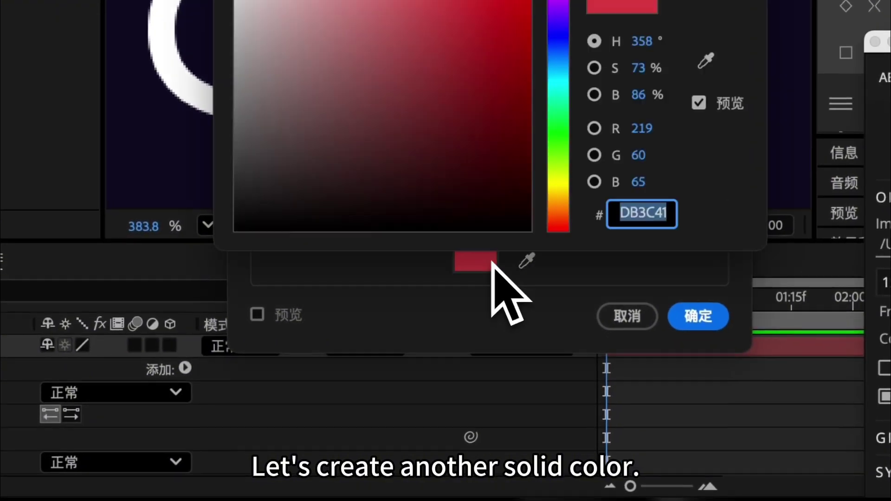
drag(317, 204, 195, 267)
click(513, 111)
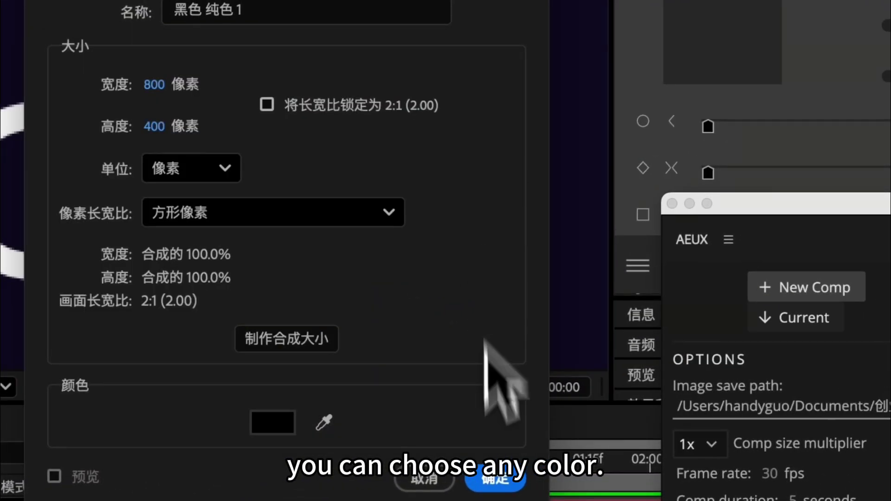
click(580, 295)
- Copy the Vector layer's path and paste it into a mask started with the Pen tool on the black solid
click(262, 343)
scroll(316, 426, down, 1)
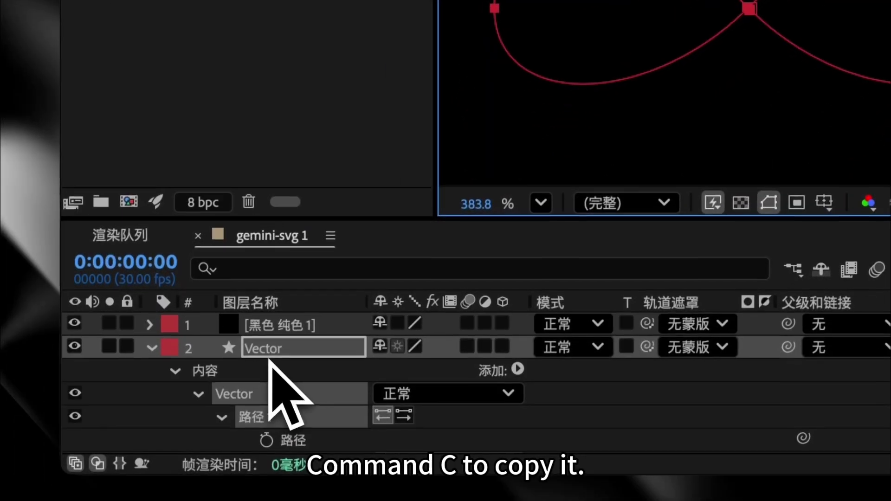
click(284, 327)
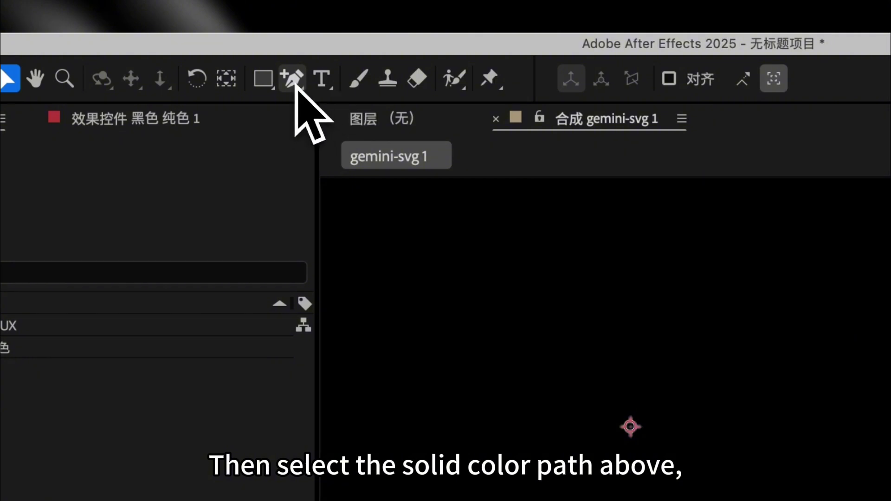
click(296, 84)
click(359, 85)
click(546, 393)
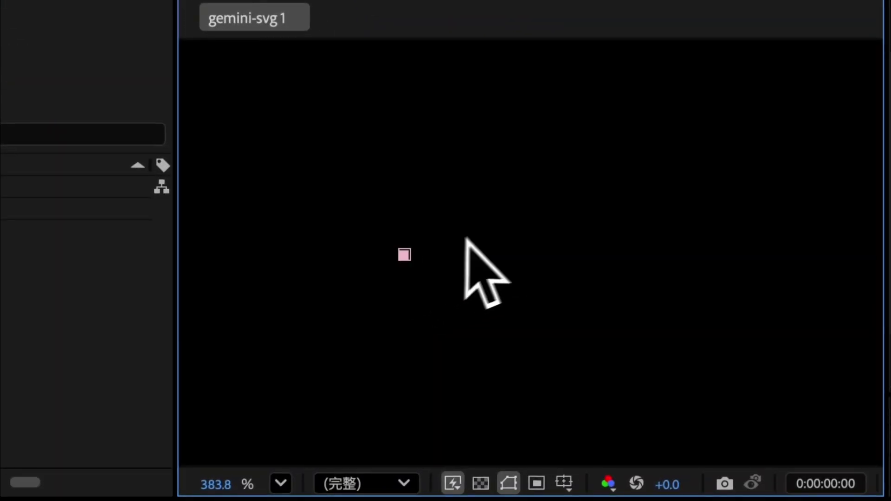
key(super+v)
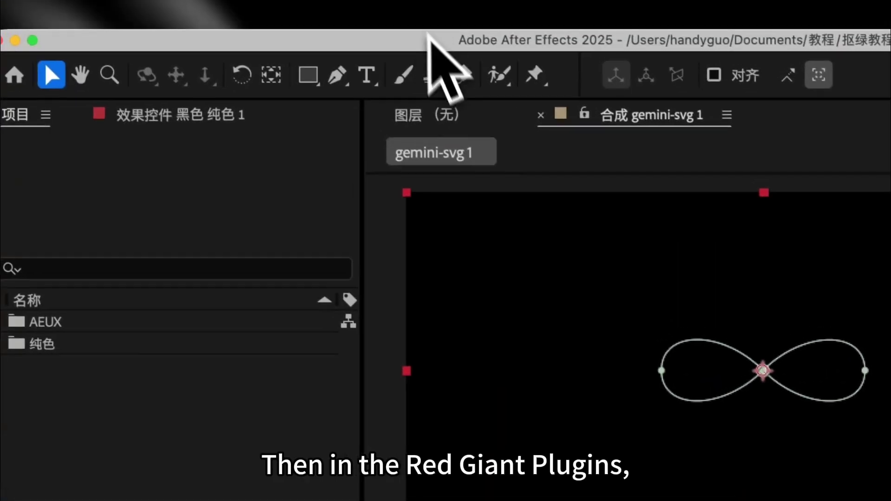
- Apply the RG Trapcode 3D Stroke effect to the black solid and set its thickness to 6
click(412, 5)
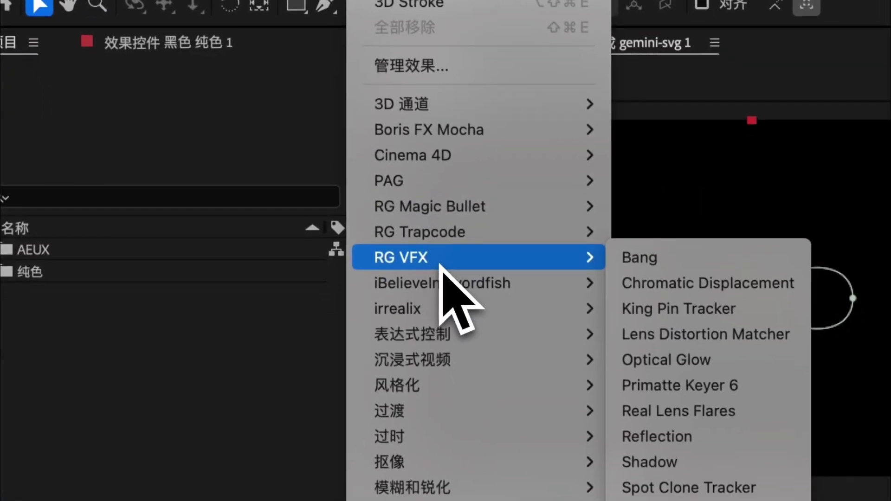
mouse_move(479, 308)
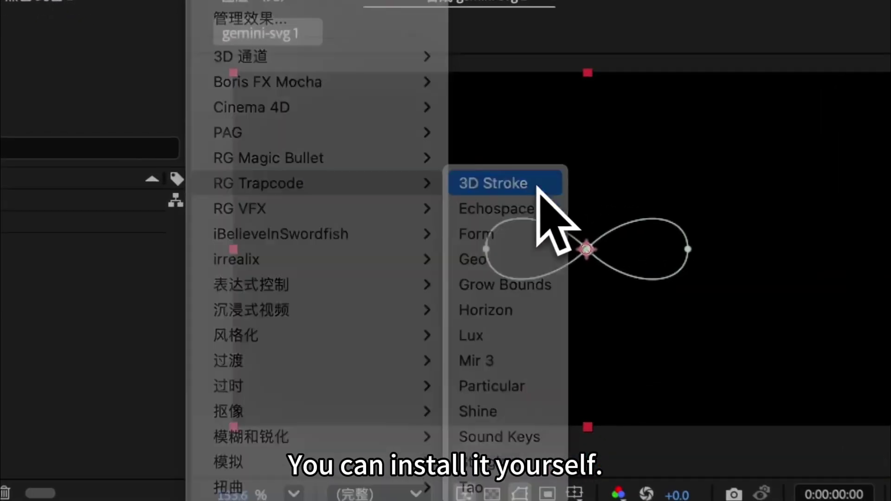
click(428, 175)
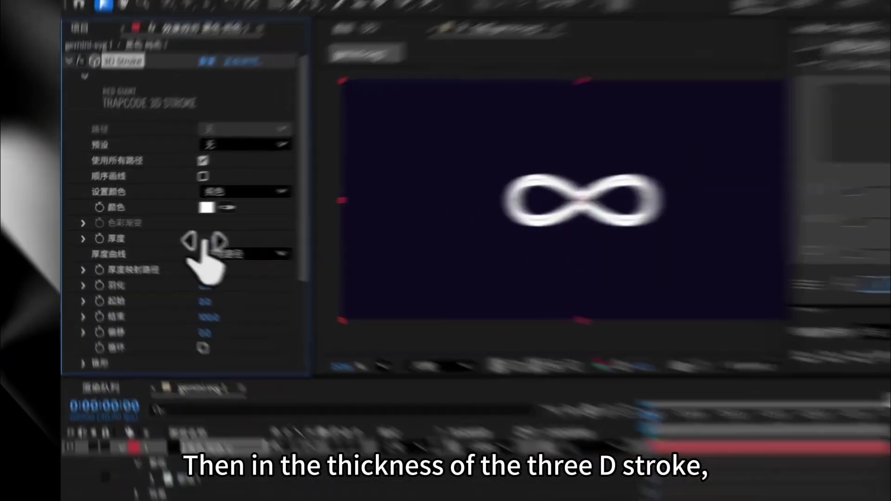
click(172, 235)
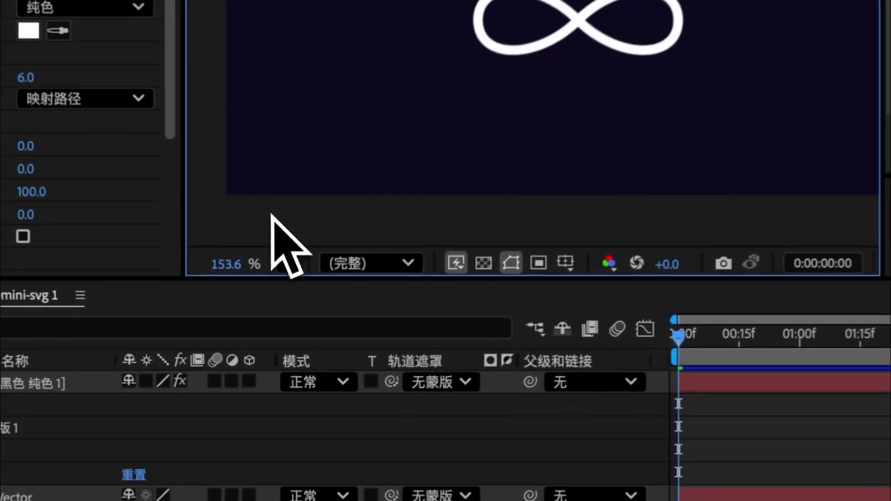
- Set the gemini-svg 1 composition's duration to 1 second
right_click(281, 307)
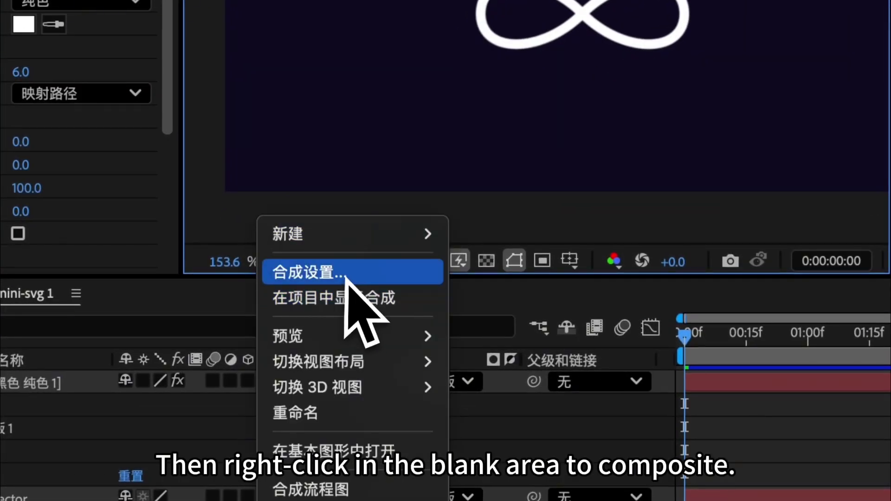
click(343, 337)
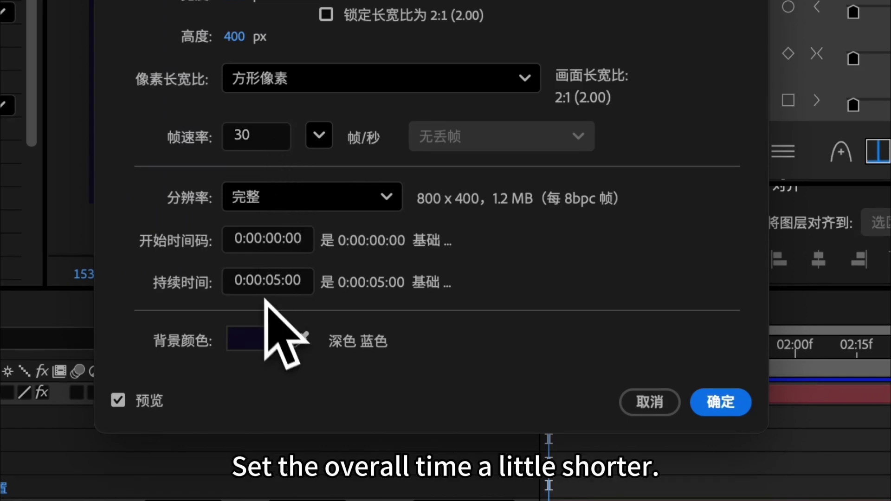
click(281, 276)
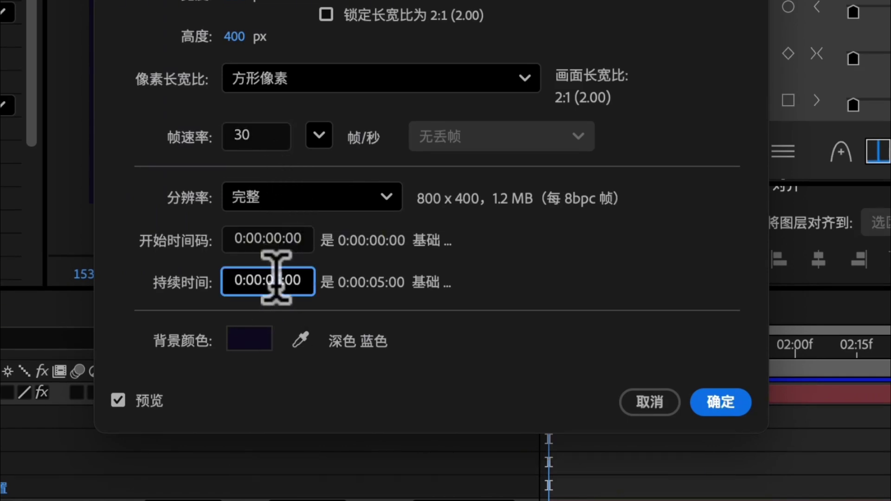
key(BackSpace)
text(1)
click(721, 406)
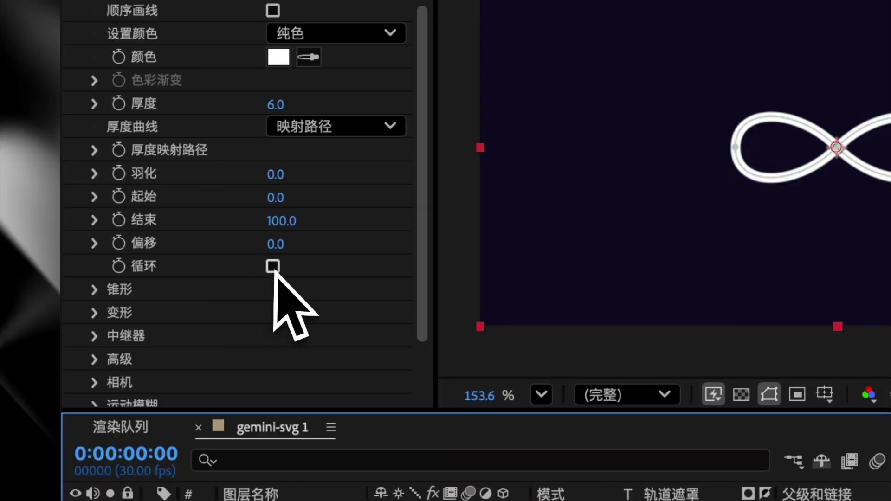
- Turn on the 3D Stroke effect's Loop option and enable its Taper
click(273, 267)
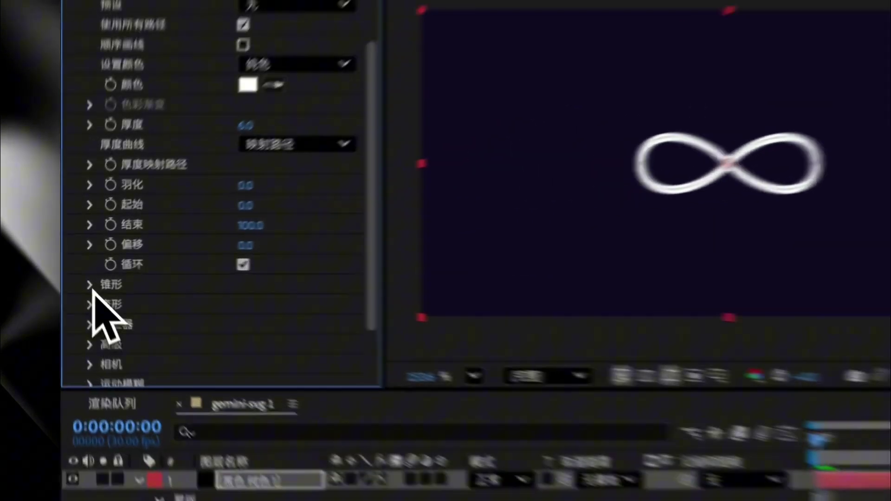
click(78, 277)
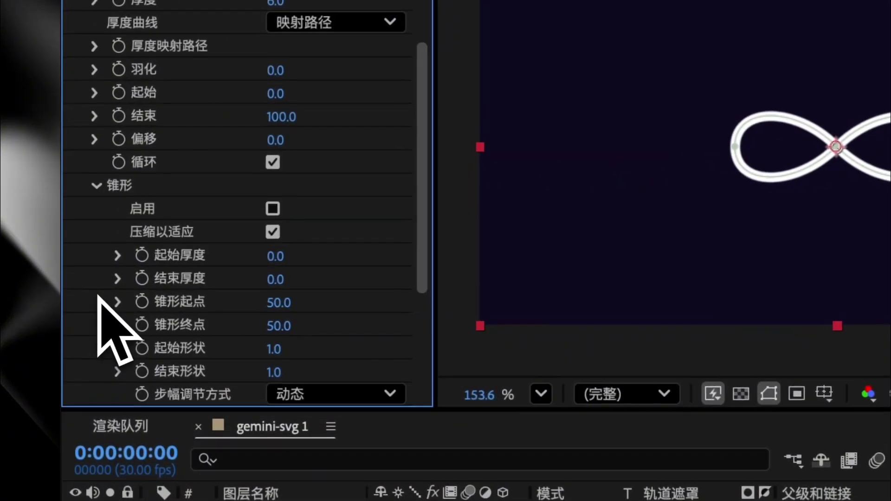
click(273, 217)
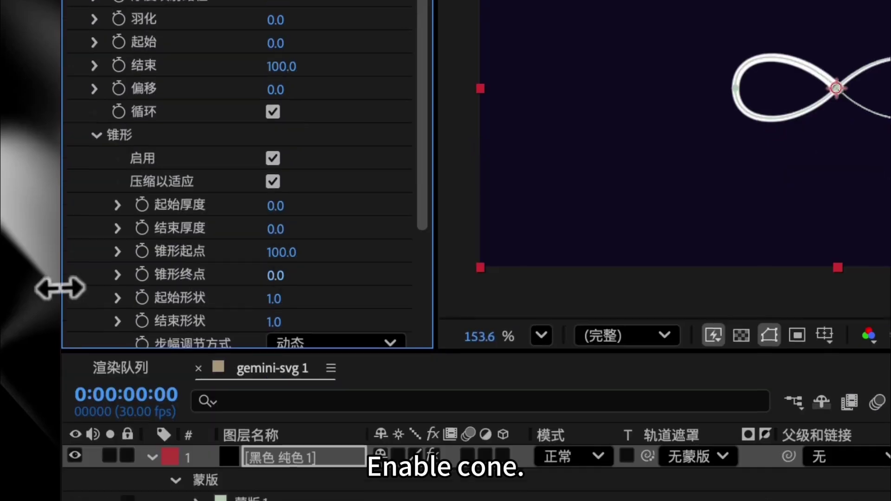
- Undo the last Taper End change, and try shifting the stroke's Offset to 152 before undoing that trial
key(super+z)
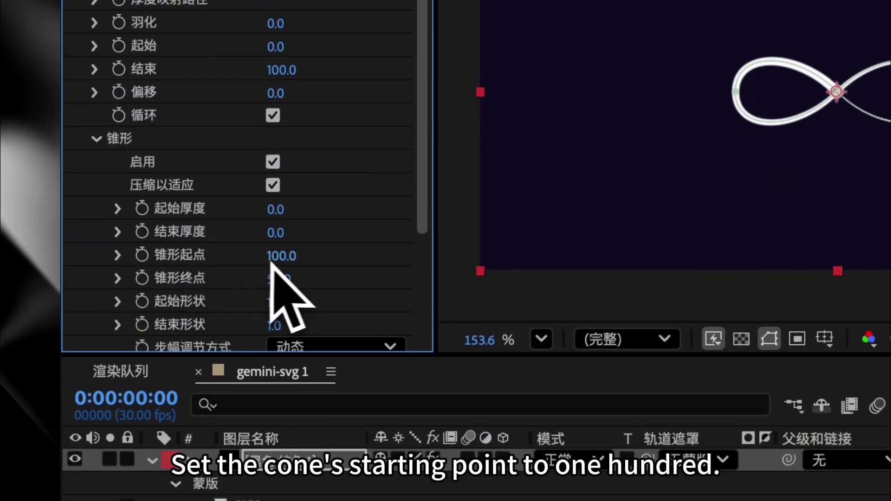
drag(277, 191, 456, 202)
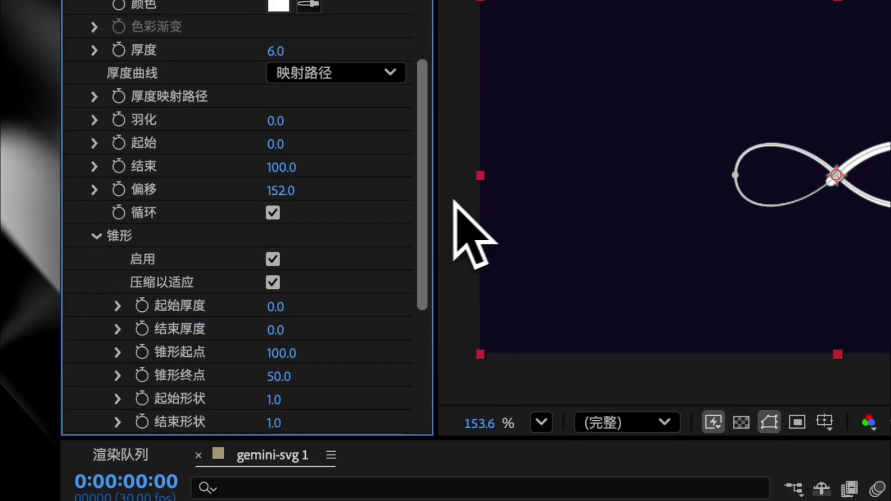
key(super+z)
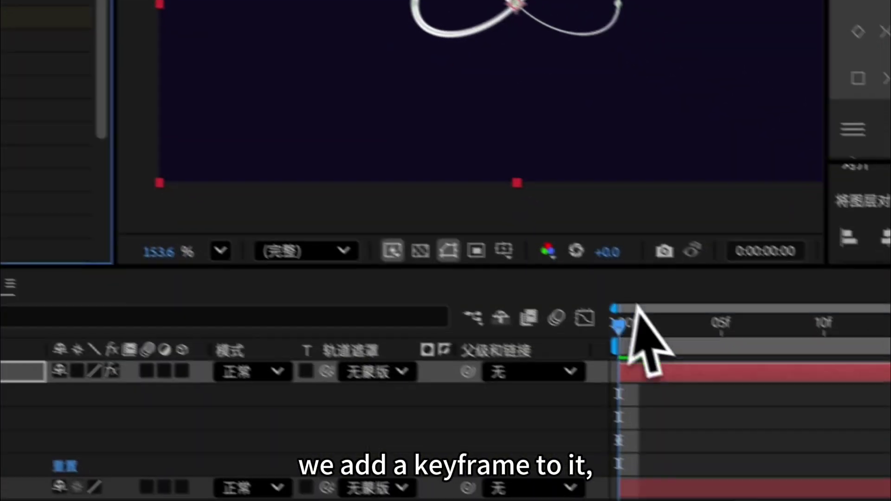
- Animate the 3D Stroke's Offset from a keyframe at the first frame to 100 at 0:00:00:29, and preview the loop
drag(621, 321, 843, 298)
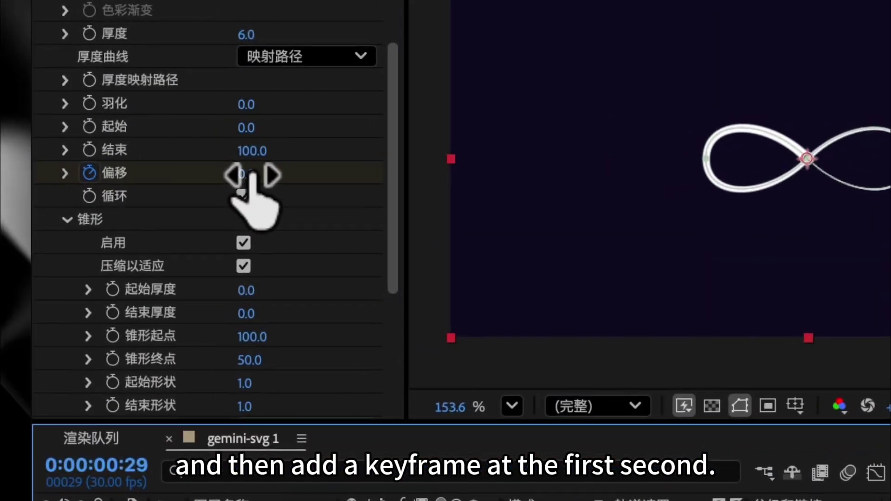
click(247, 174)
text(100)
key(Return)
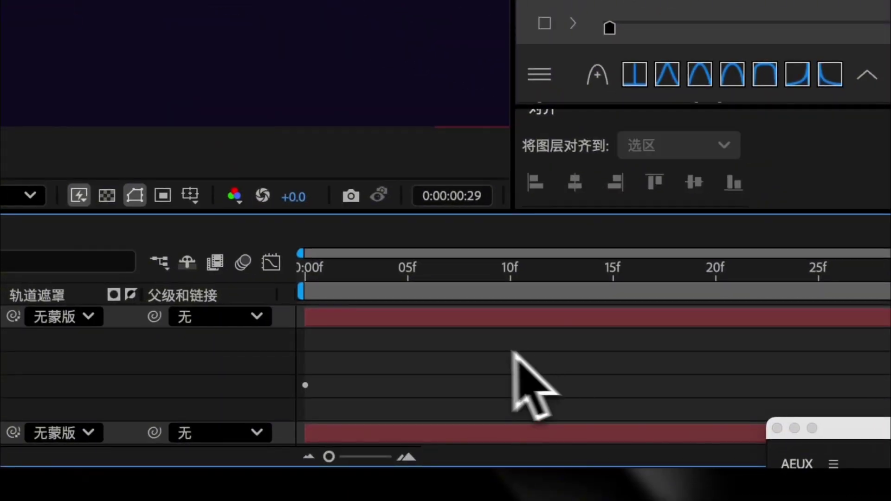
key(space)
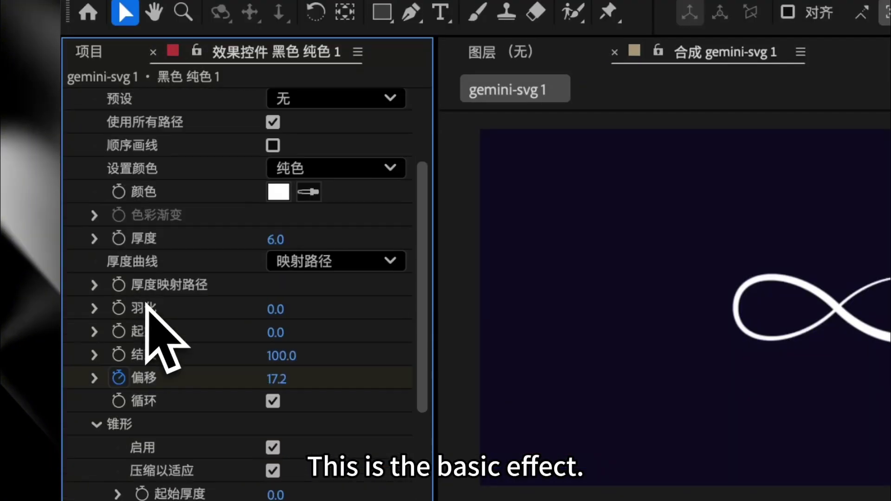
- Set the 3D Stroke's Set Color option to map along the path (映射路径) and preview the gradient-coloured animation
scroll(130, 217, down, 5)
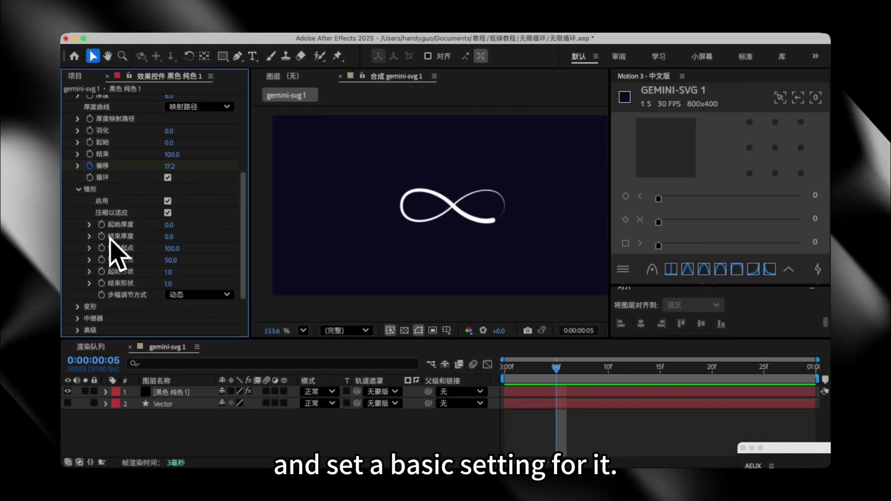
scroll(111, 246, up, 4)
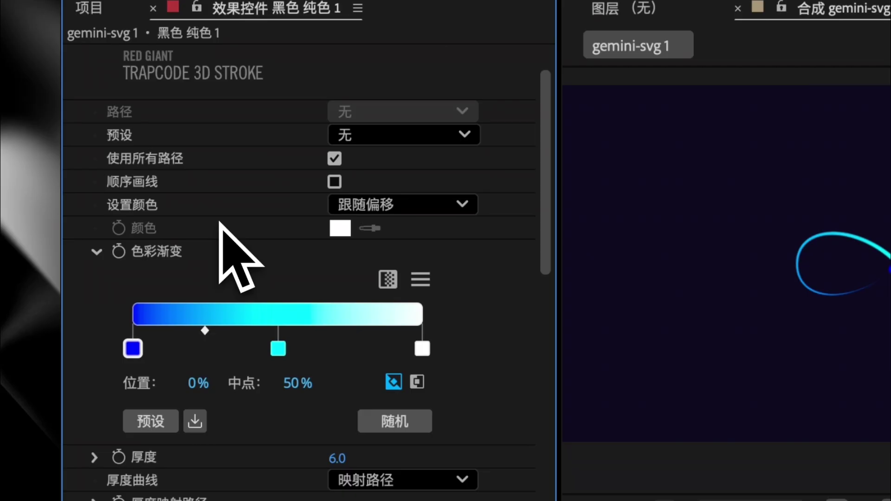
scroll(124, 150, up, 1)
click(399, 224)
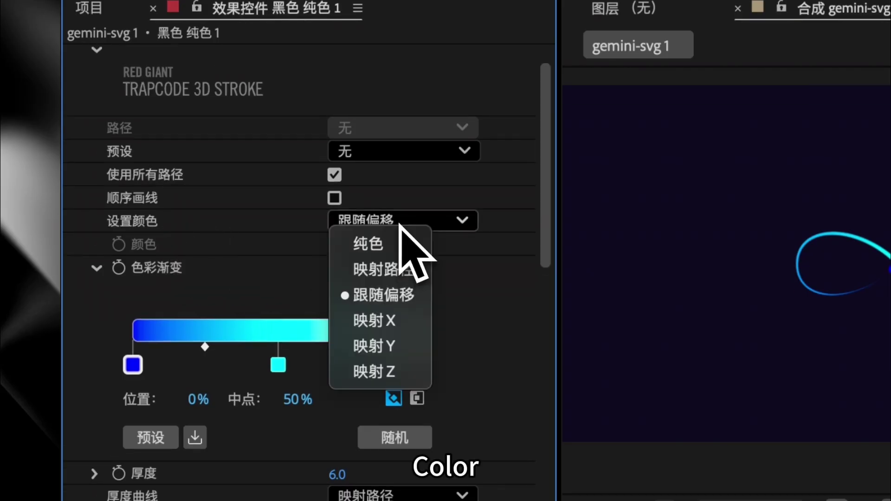
click(394, 261)
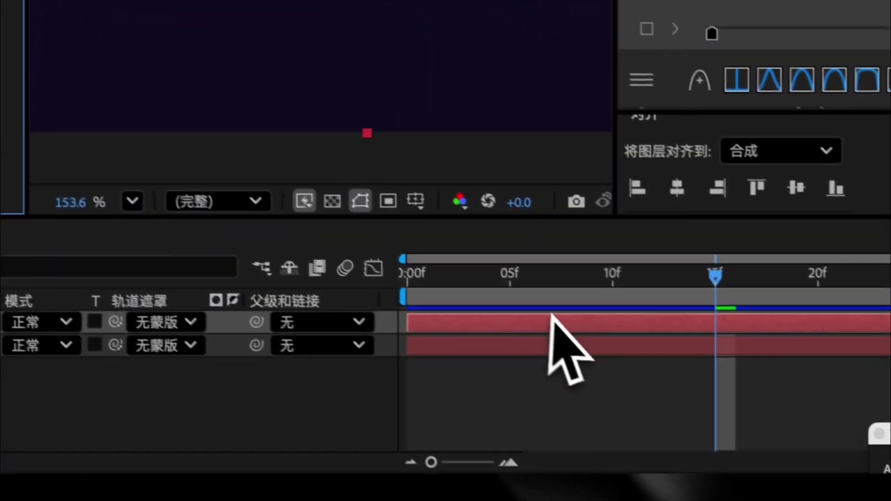
click(538, 369)
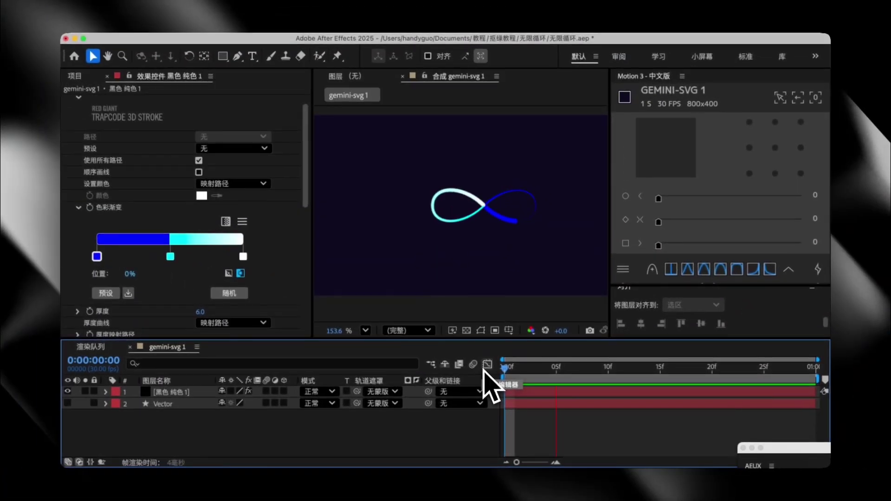
key(space)
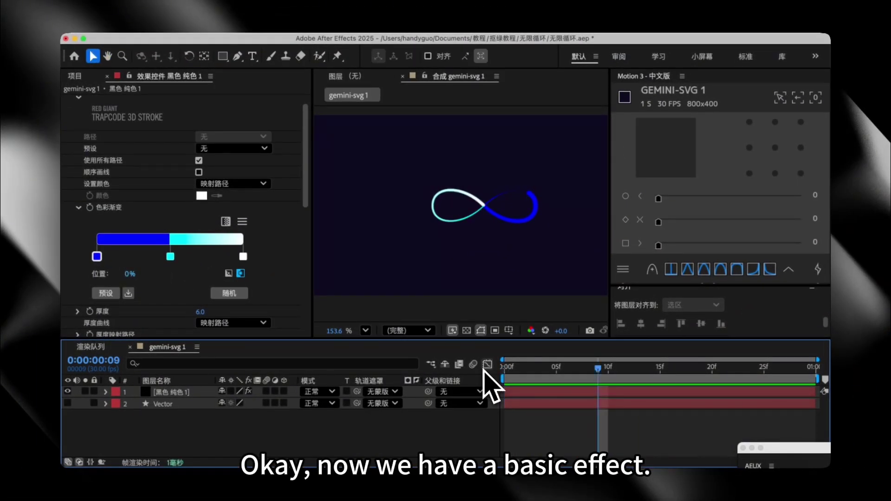
- Search the effects and presets for "deep glow" and apply Deep Glow to the black solid
scroll(209, 186, up, 2)
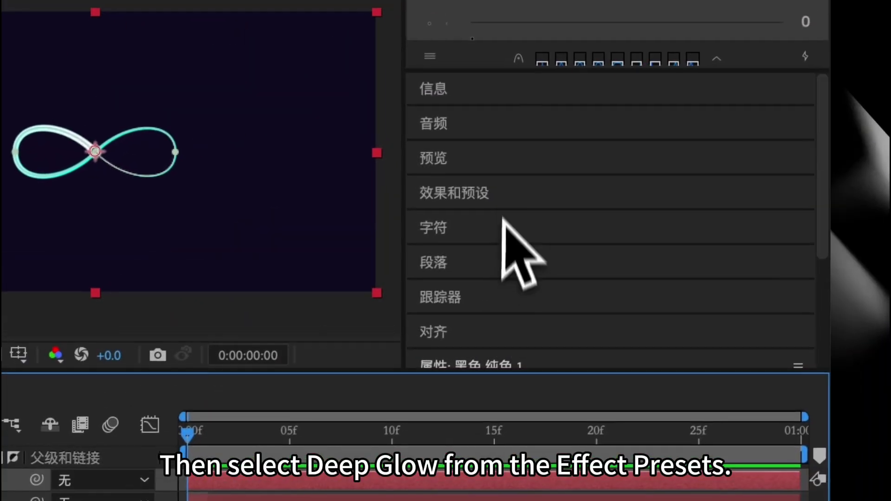
click(502, 198)
click(503, 228)
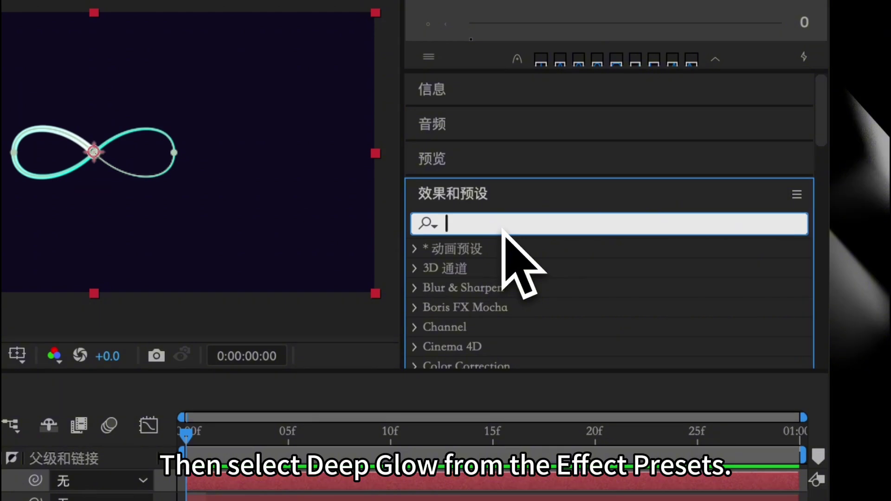
text(有爱)
key(BackSpace)
key(BackSpace)
text(de)
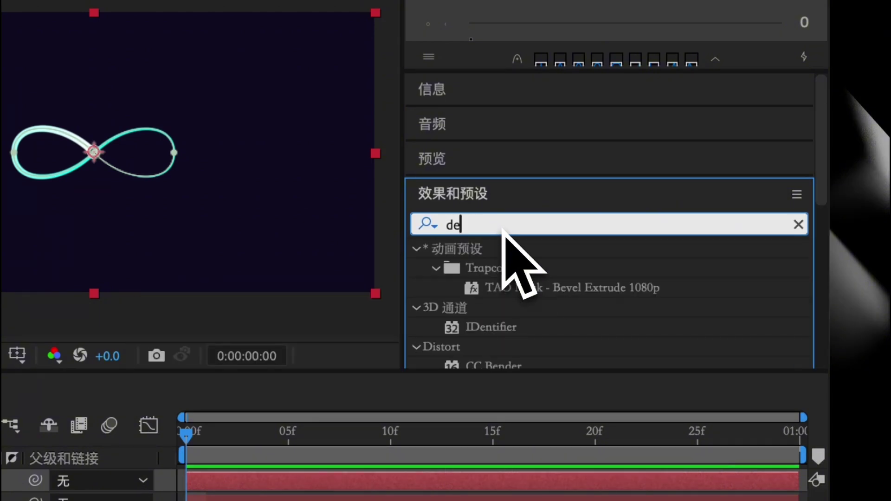
text(ep glow)
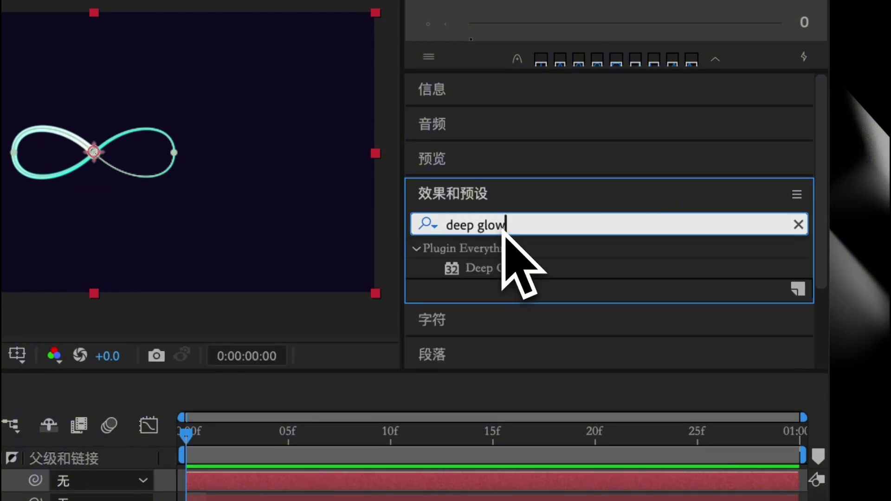
click(503, 268)
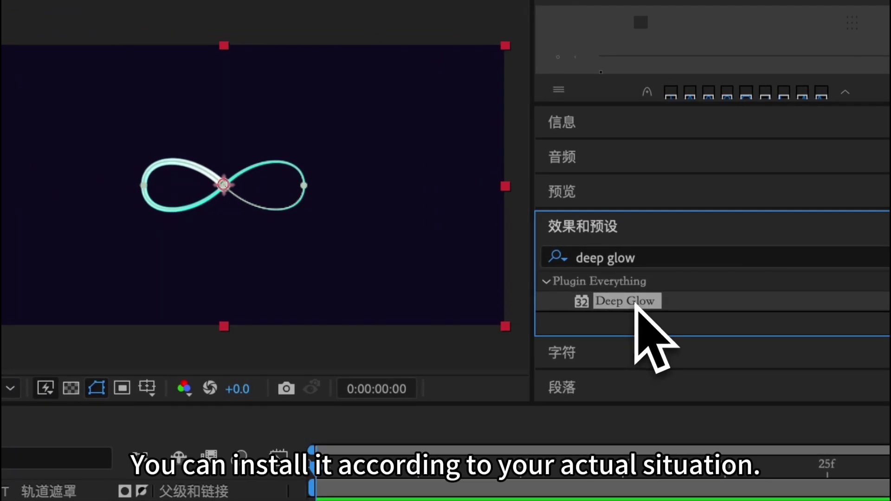
double_click(636, 302)
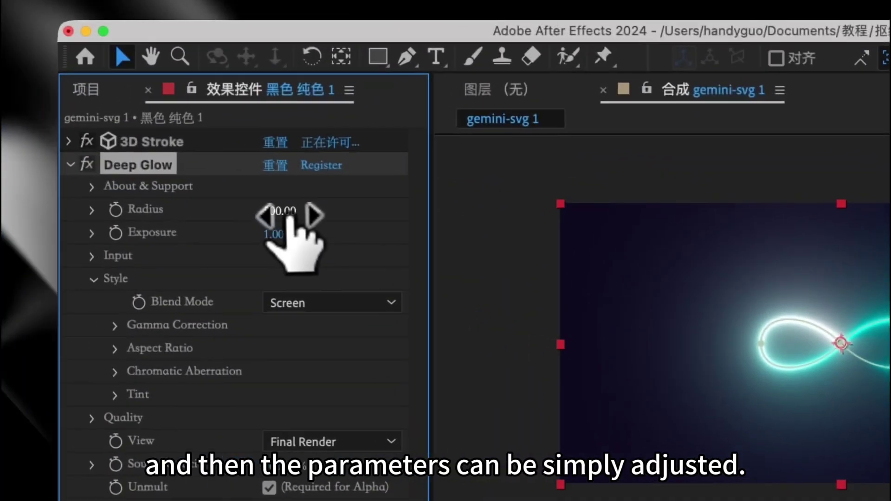
- Set the Deep Glow effect's Radius to 126 and its Exposure to 0.53
drag(28, 176, 2, 176)
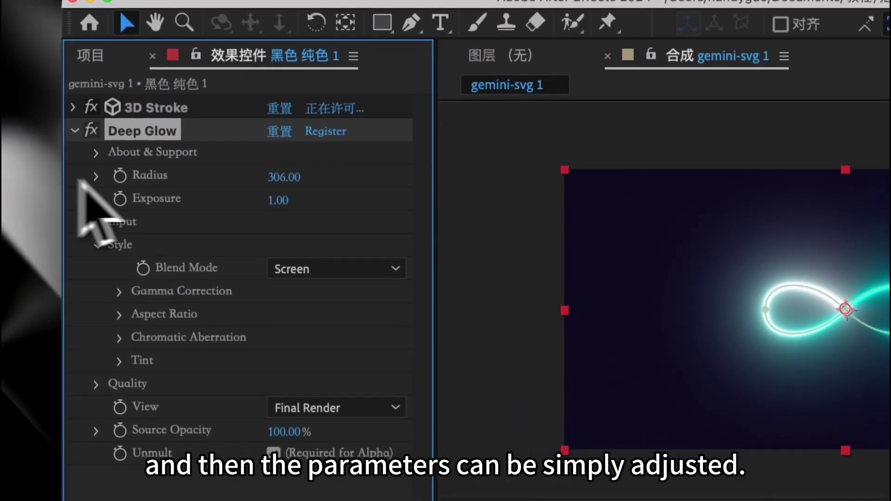
drag(274, 180, 62, 180)
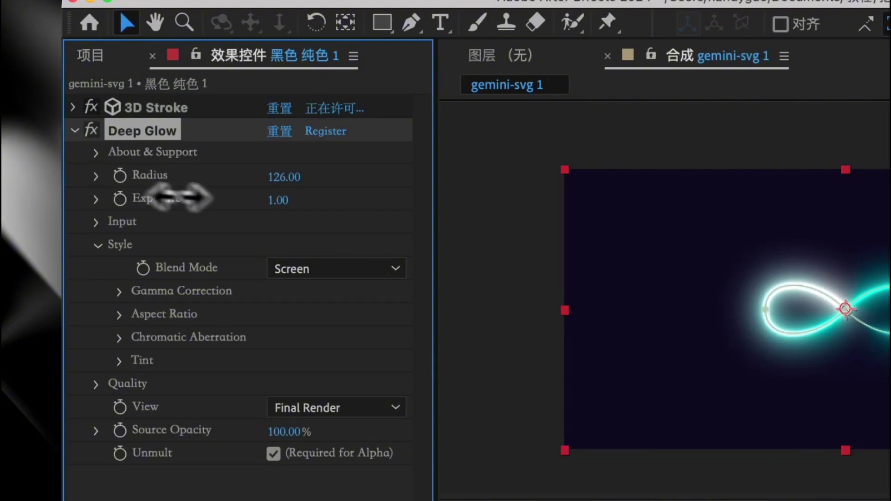
drag(280, 203, 226, 203)
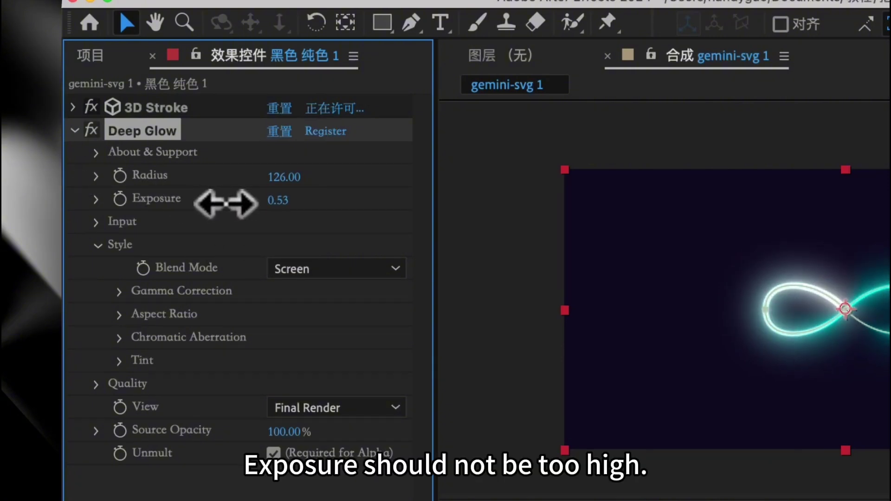